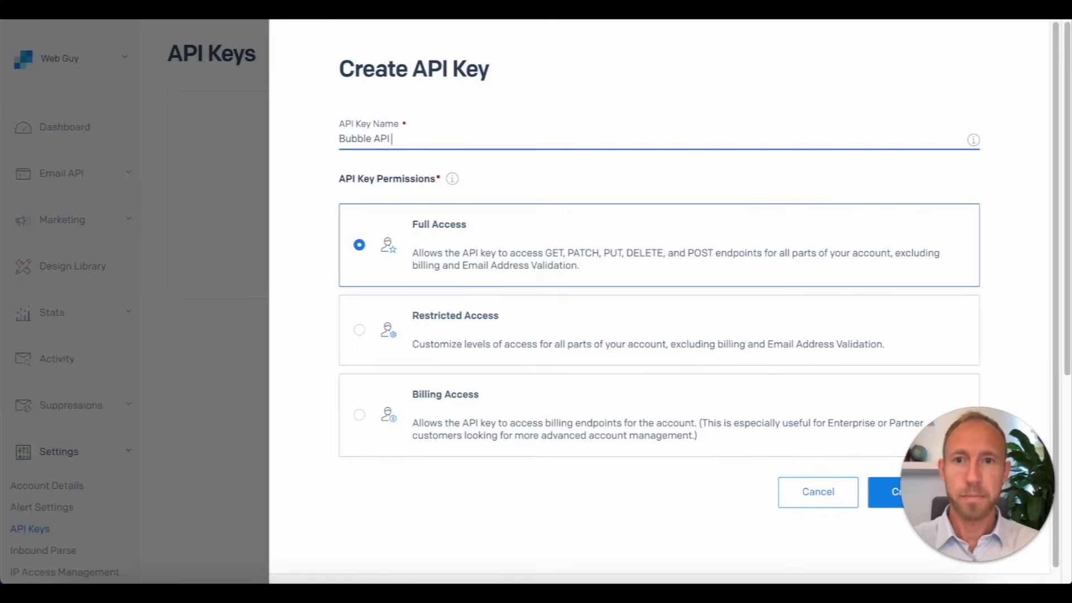
Step: Name the full-access key 'Bubble API Key', create it, and copy the generated key
text(Key)
click(887, 495)
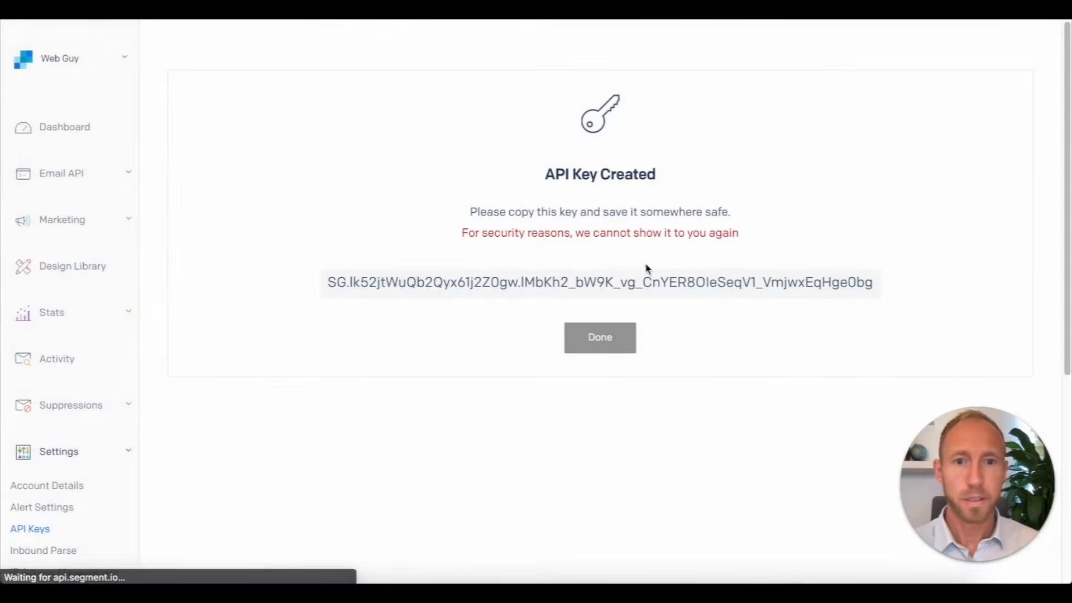
click(636, 281)
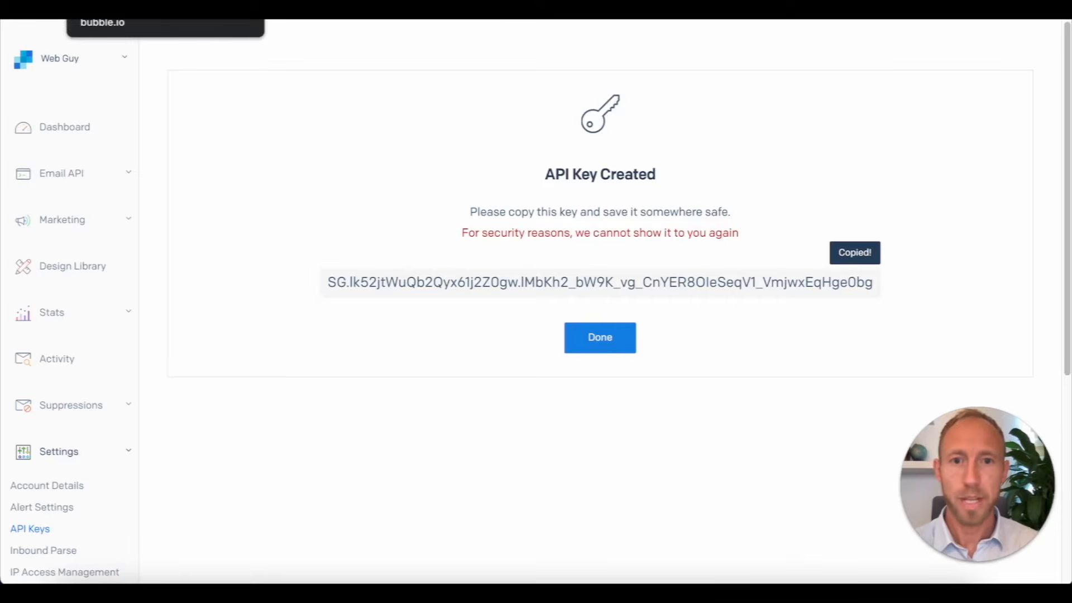
Step: In Bubble's Domain / email settings, paste the copied key into the SendGrid API key field
click(120, 9)
click(437, 316)
key(ctrl+v)
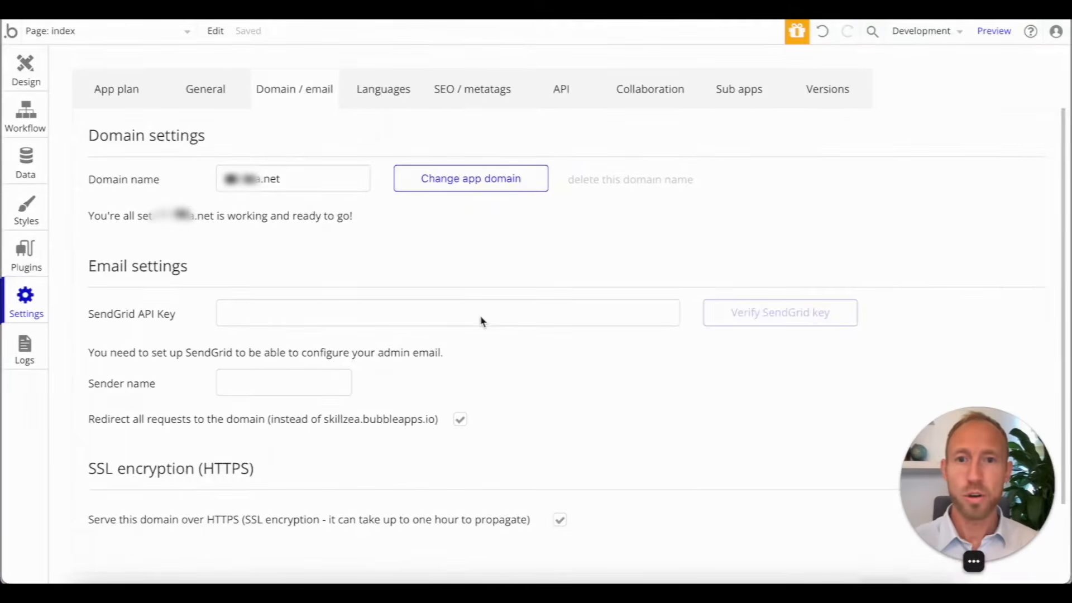
Step: Paste the key into Bubble's SendGrid field, try verifying it, and dismiss the sender-identity error
click(481, 318)
key(ctrl+v)
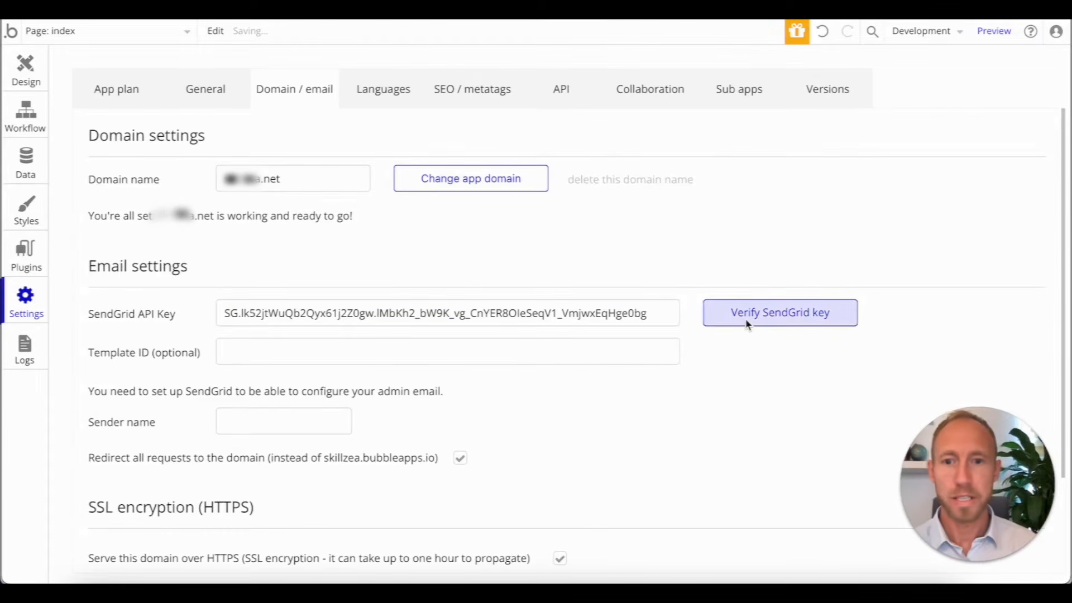
click(747, 321)
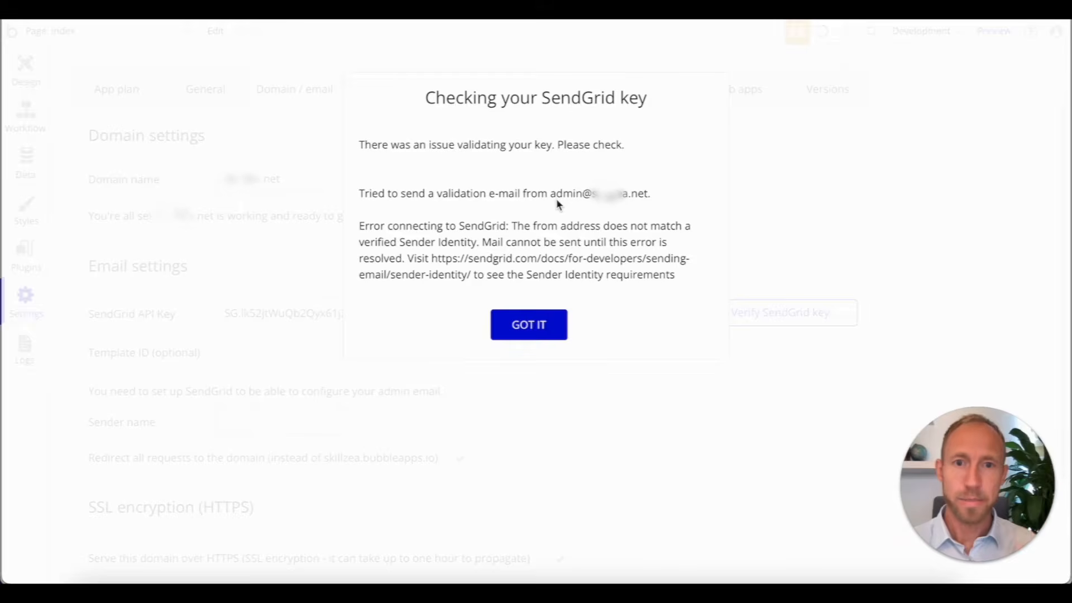
click(529, 324)
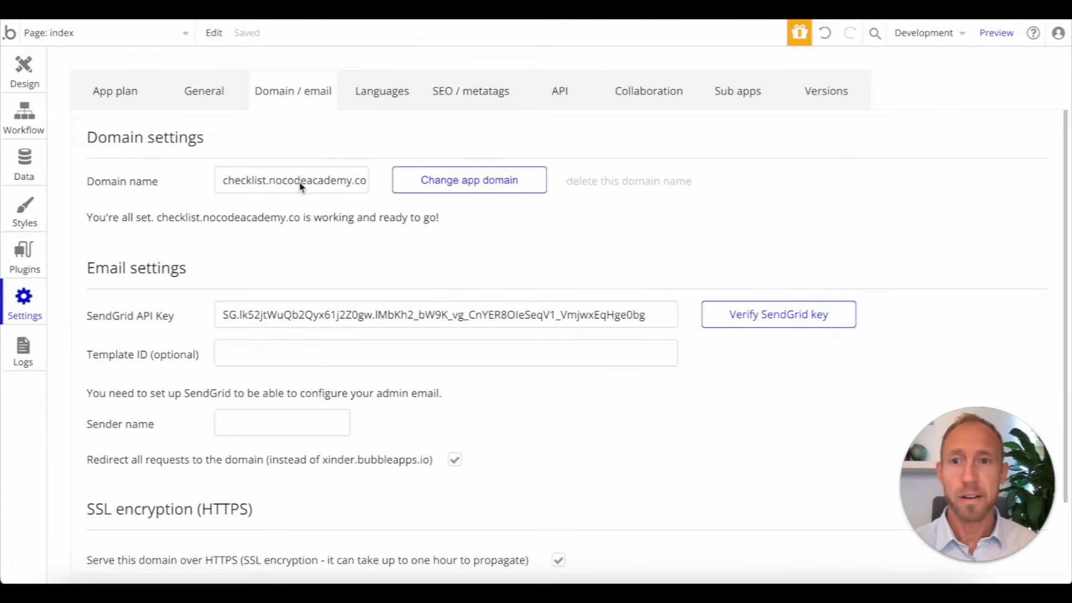
drag(267, 182, 373, 196)
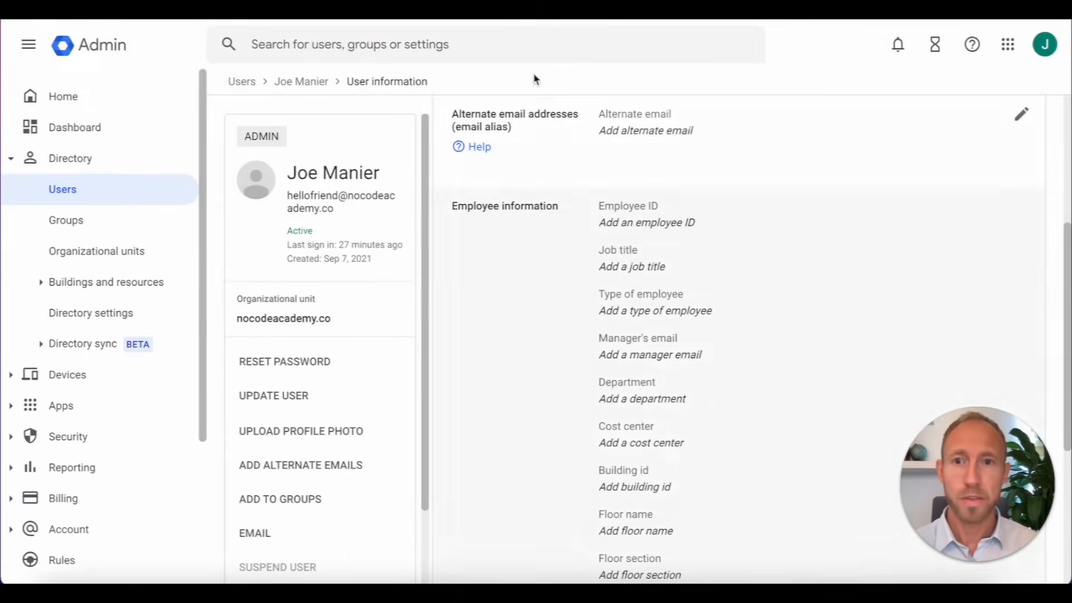
click(95, 98)
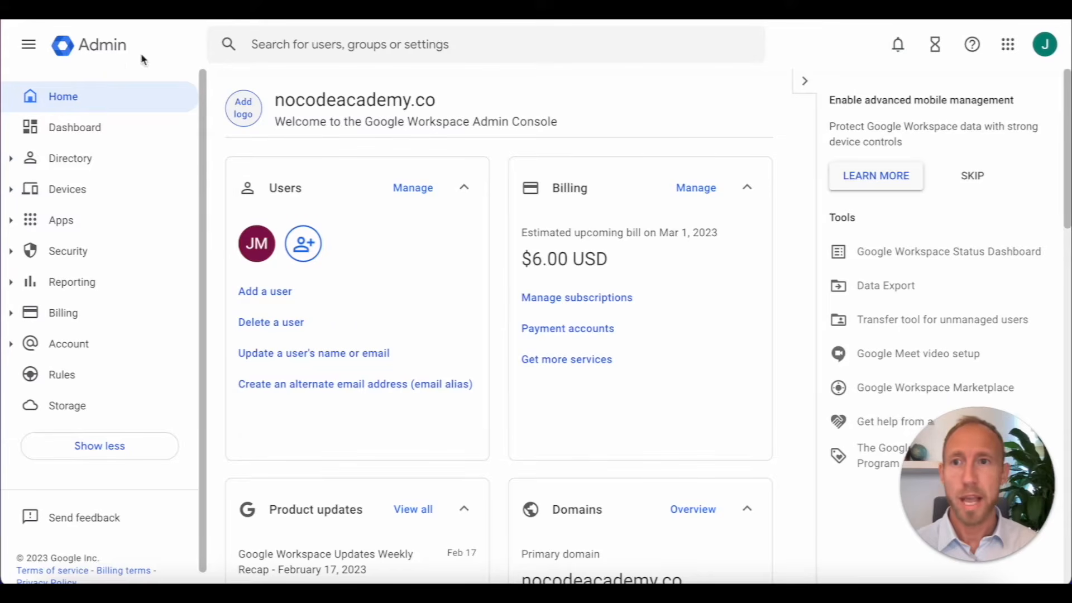
click(368, 384)
text(joe)
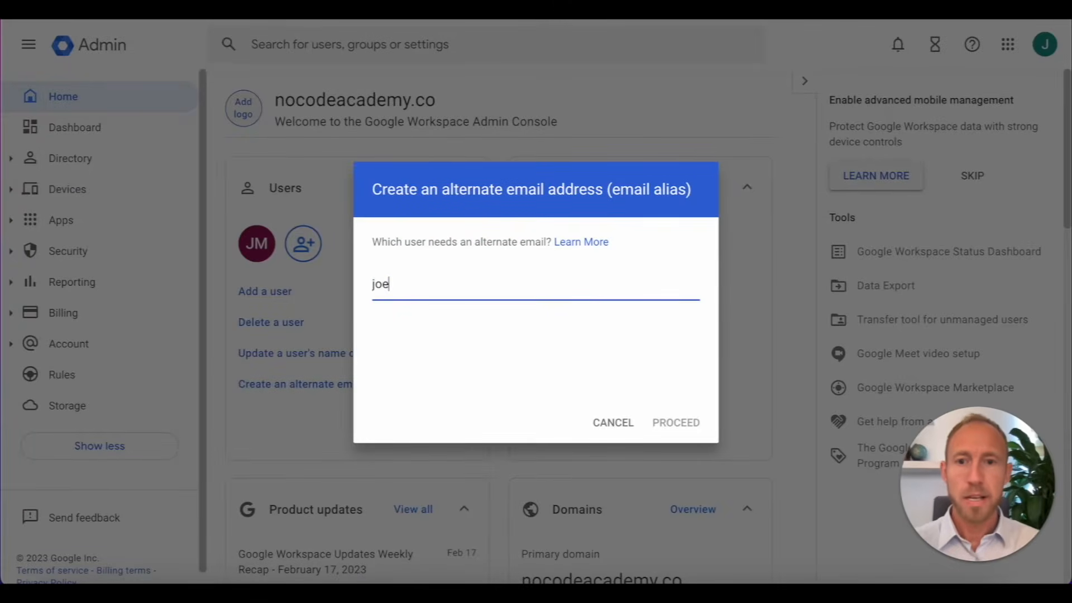
click(461, 326)
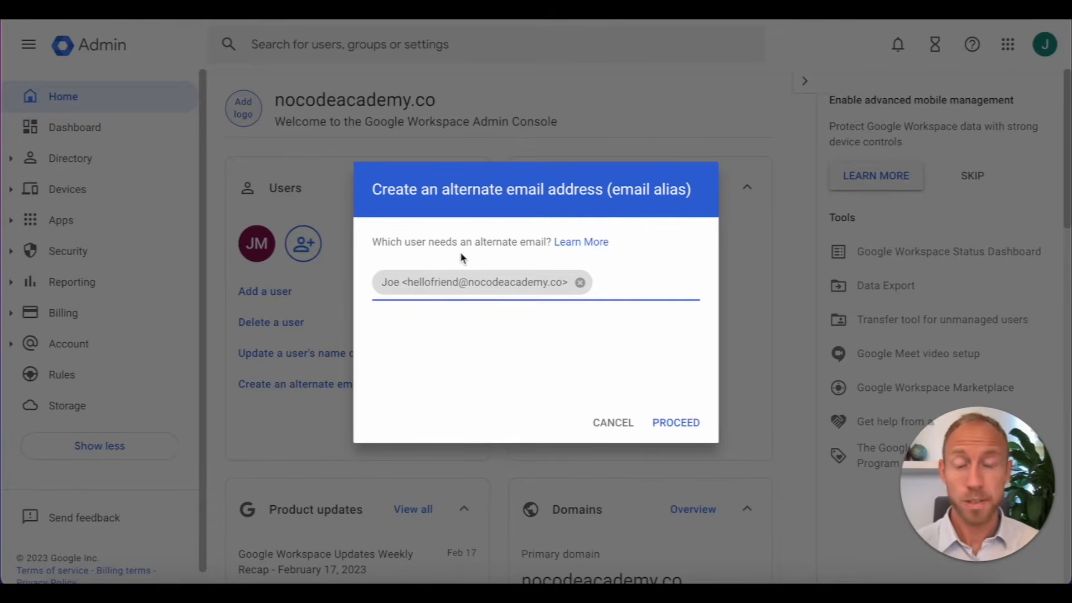
click(676, 423)
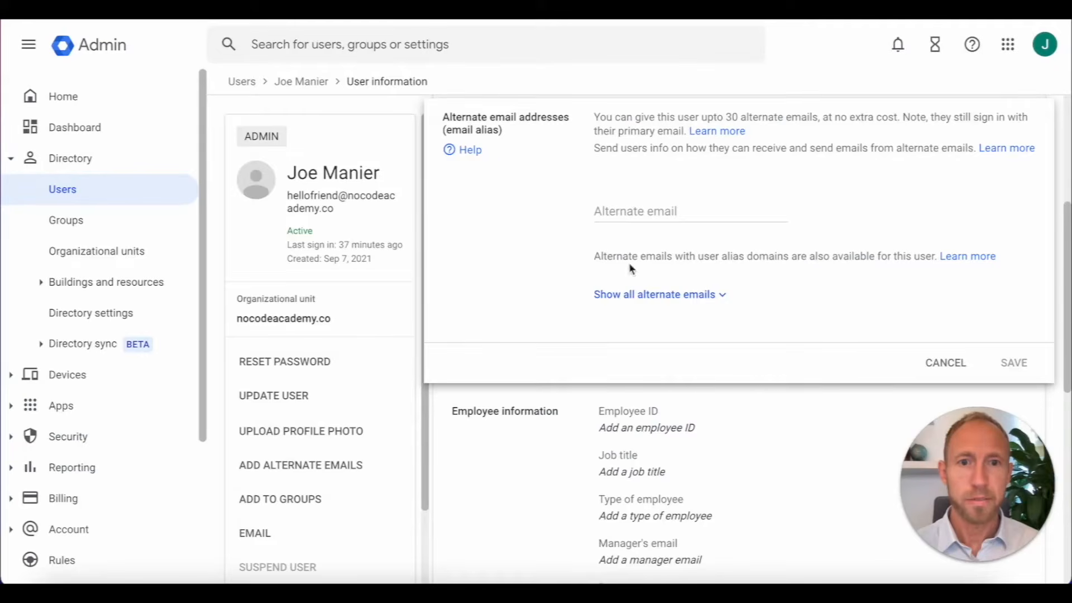
click(636, 215)
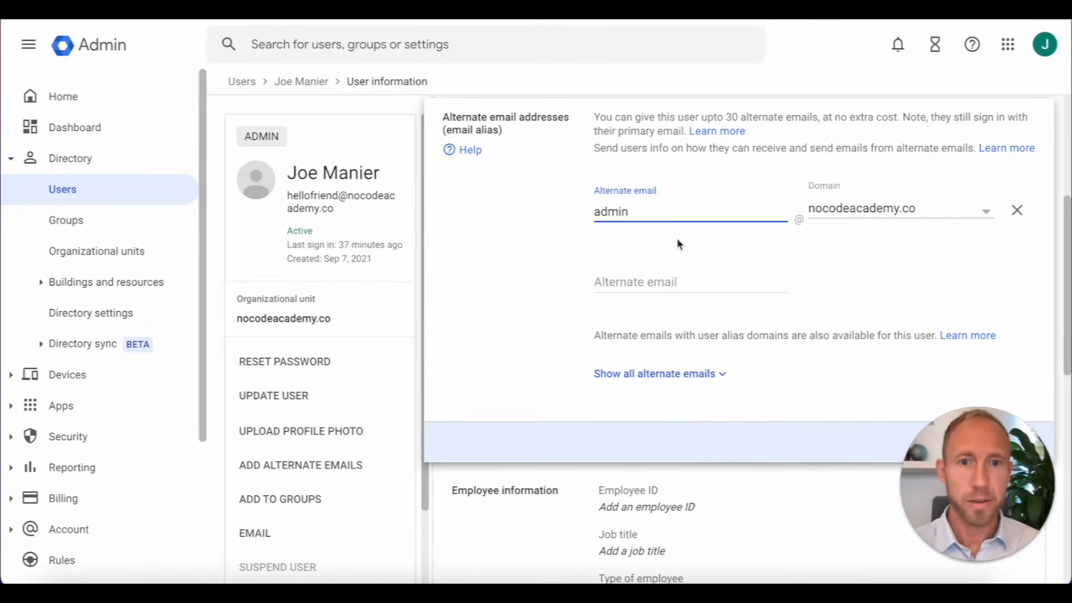
click(1014, 444)
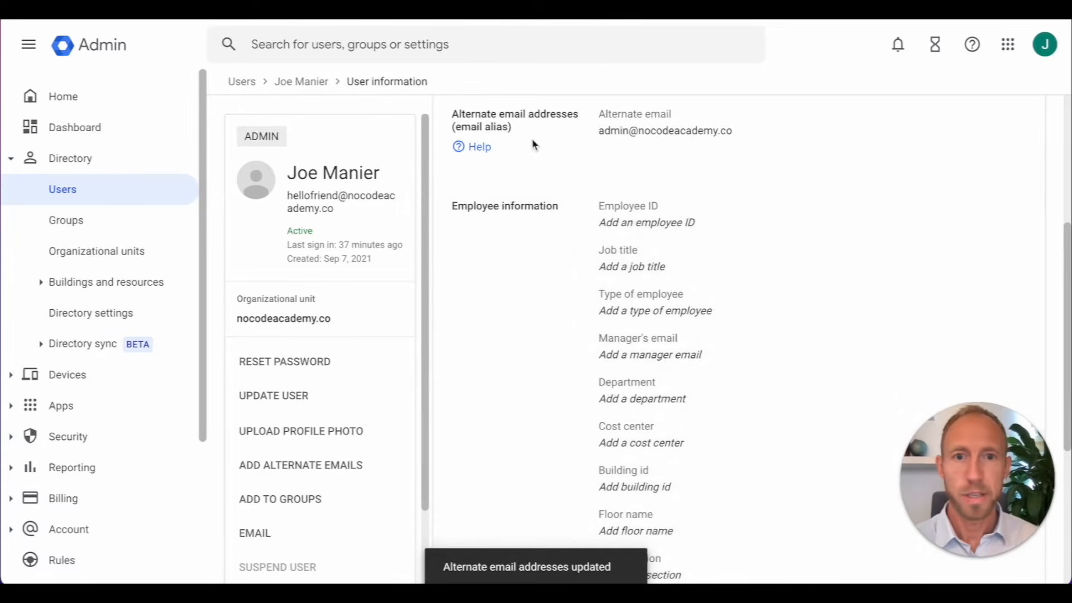
scroll(712, 339, up, 3)
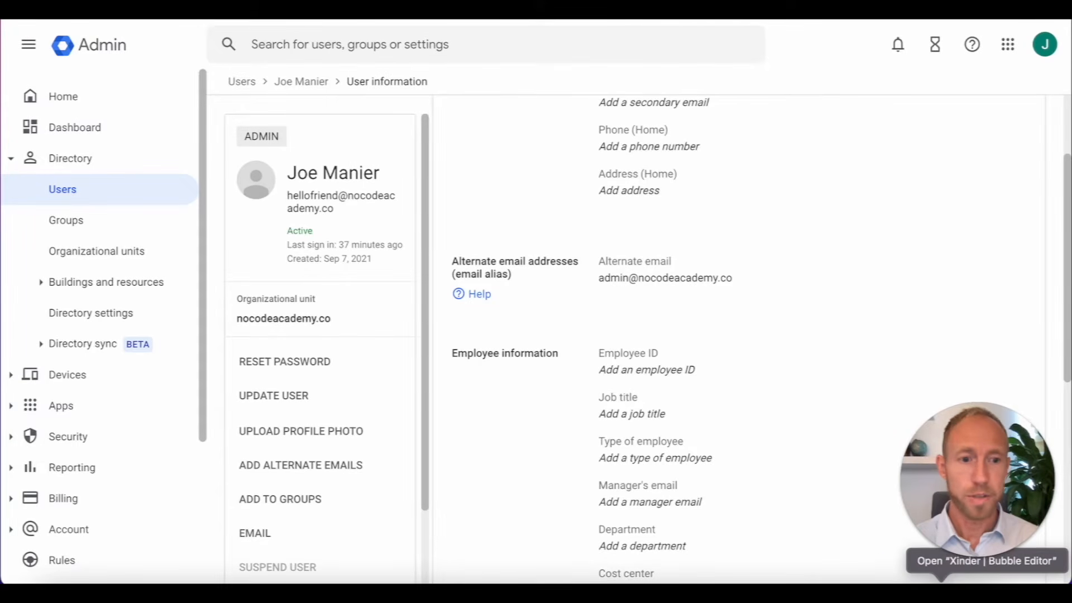
click(939, 591)
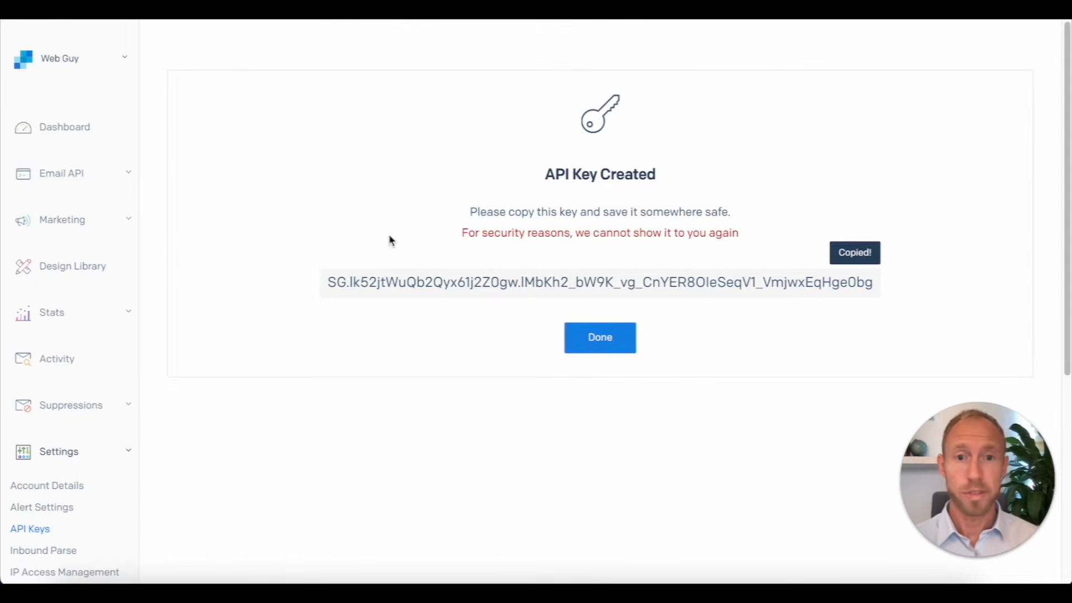
Step: Finish with the API key page and start a new sender identity from the SendGrid dashboard
click(599, 346)
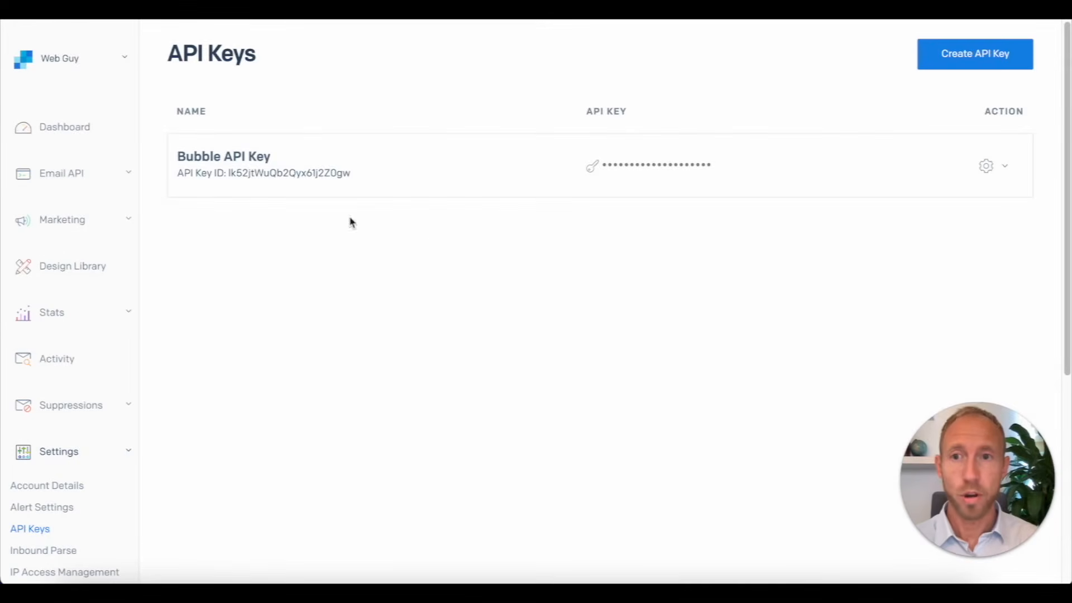
click(74, 128)
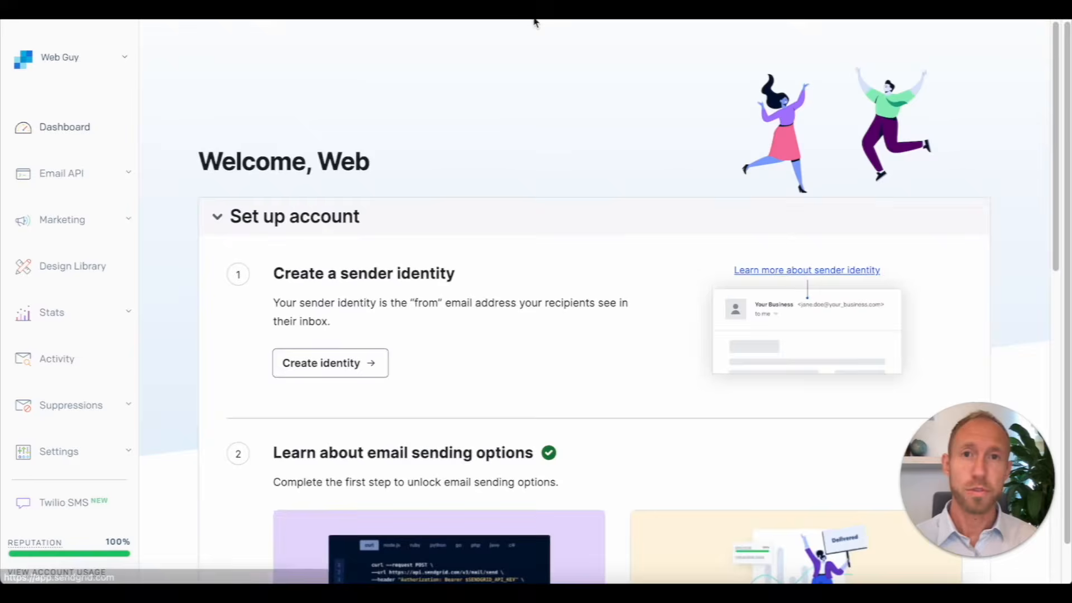
click(332, 366)
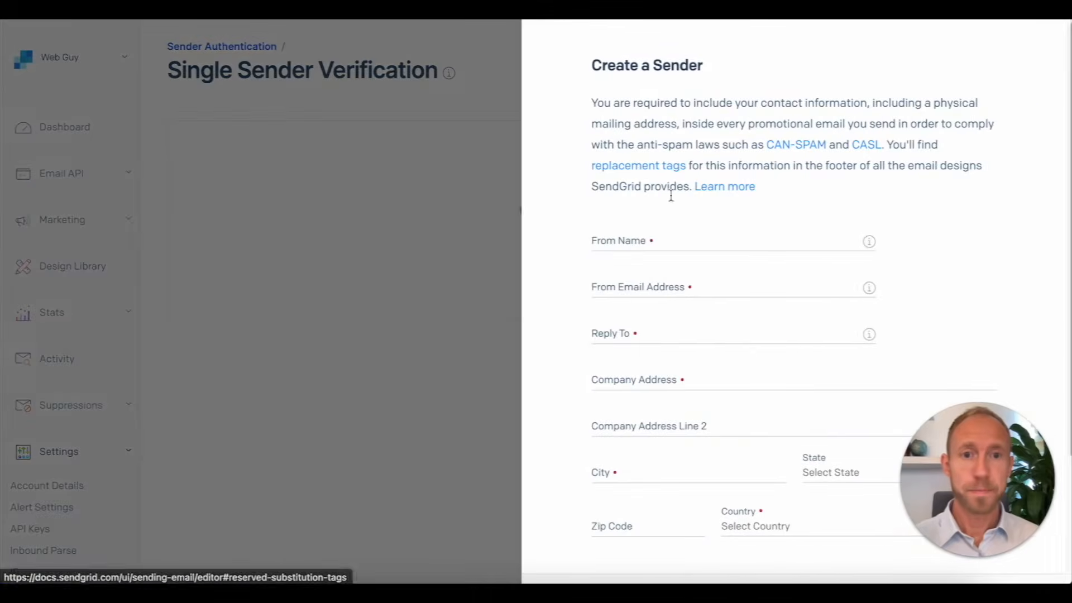
click(646, 246)
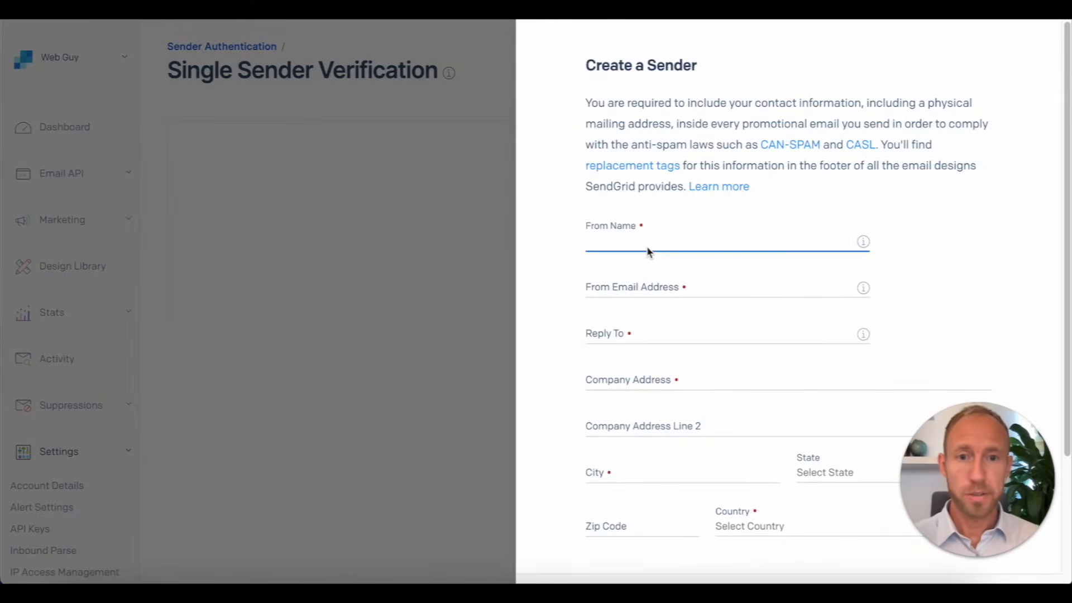
text(No Cod)
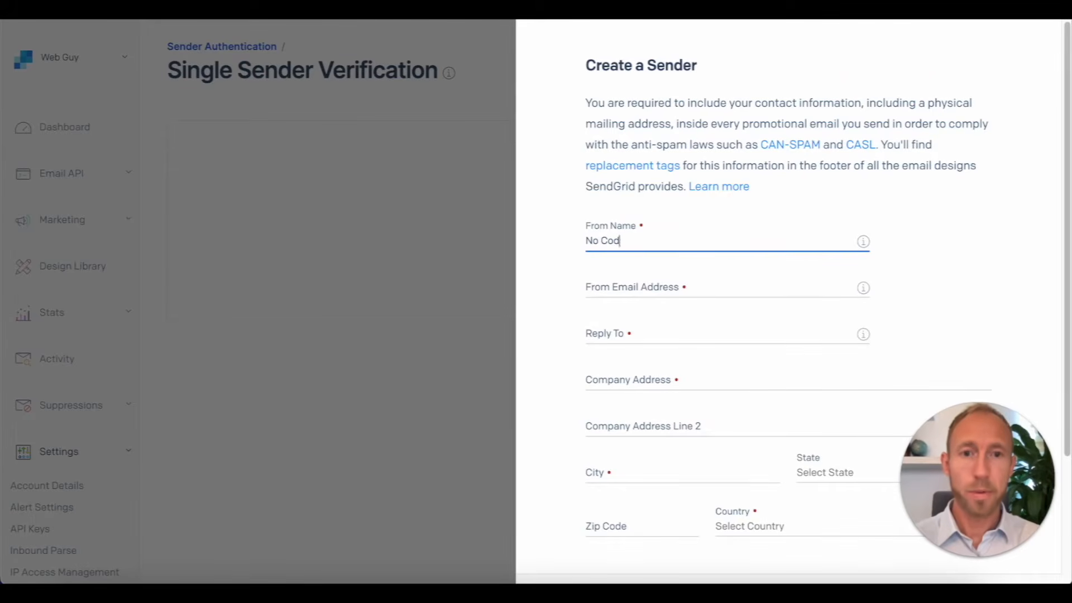
text(e Academy)
key(Tab)
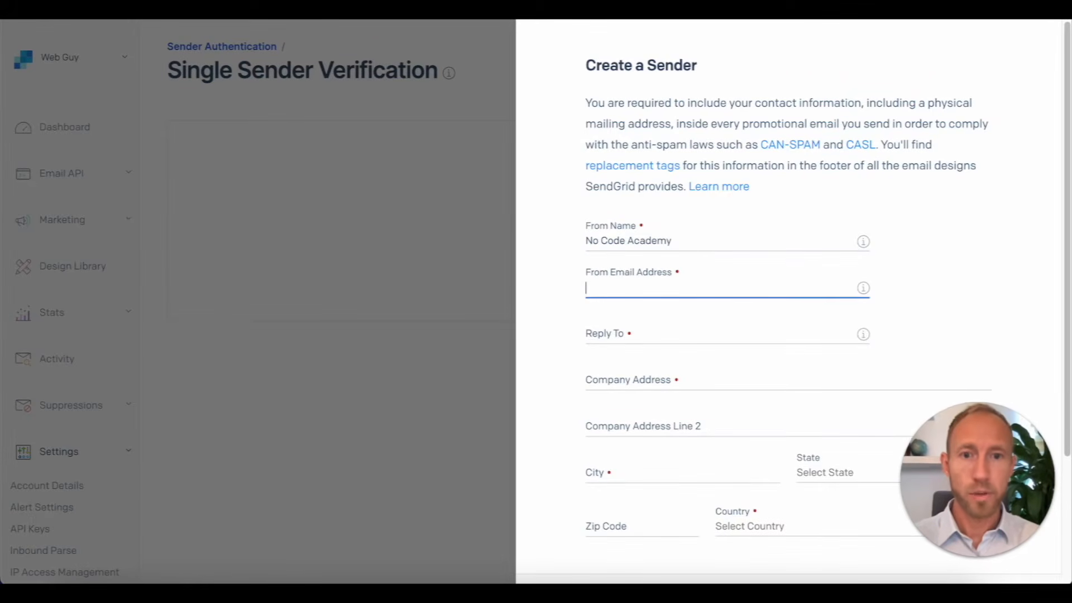
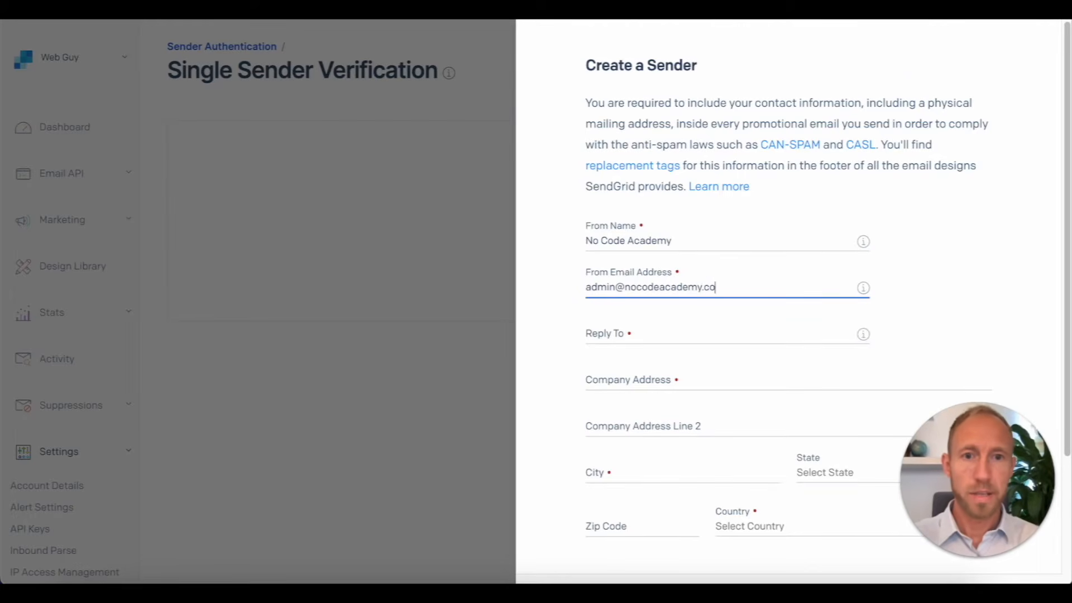
key(ctrl+a)
key(ctrl+c)
click(661, 339)
key(ctrl+v)
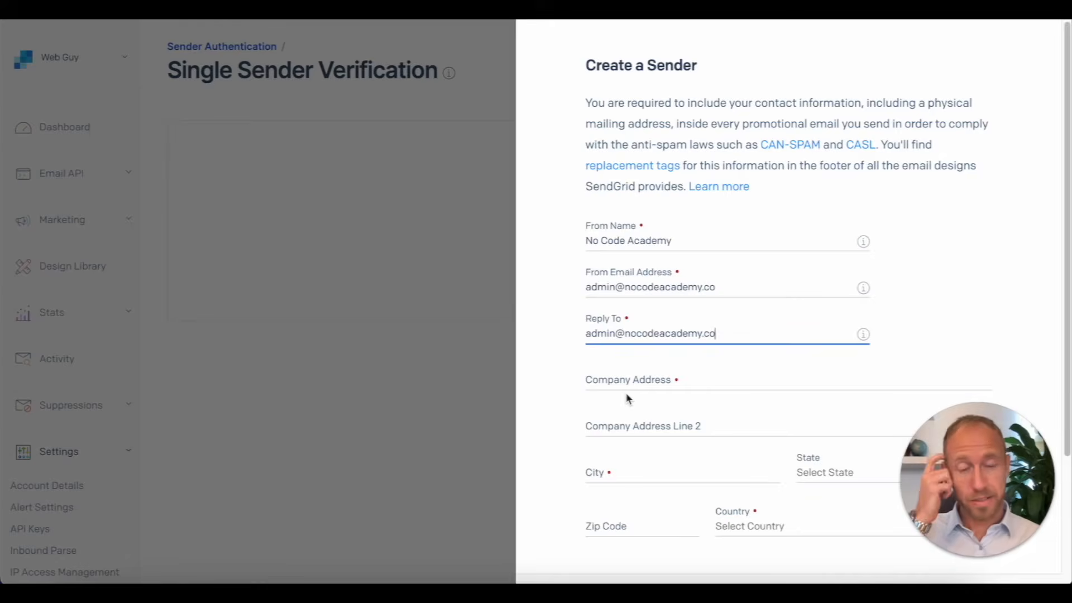
Step: Fill in the company address, create the sender, and close the confirmation panel
click(653, 387)
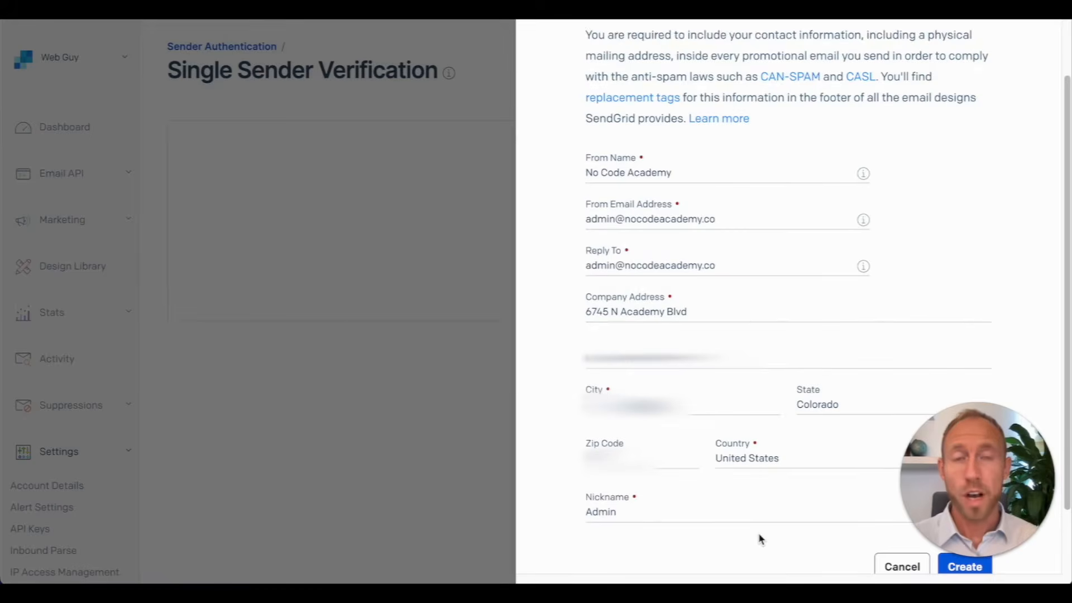
click(954, 568)
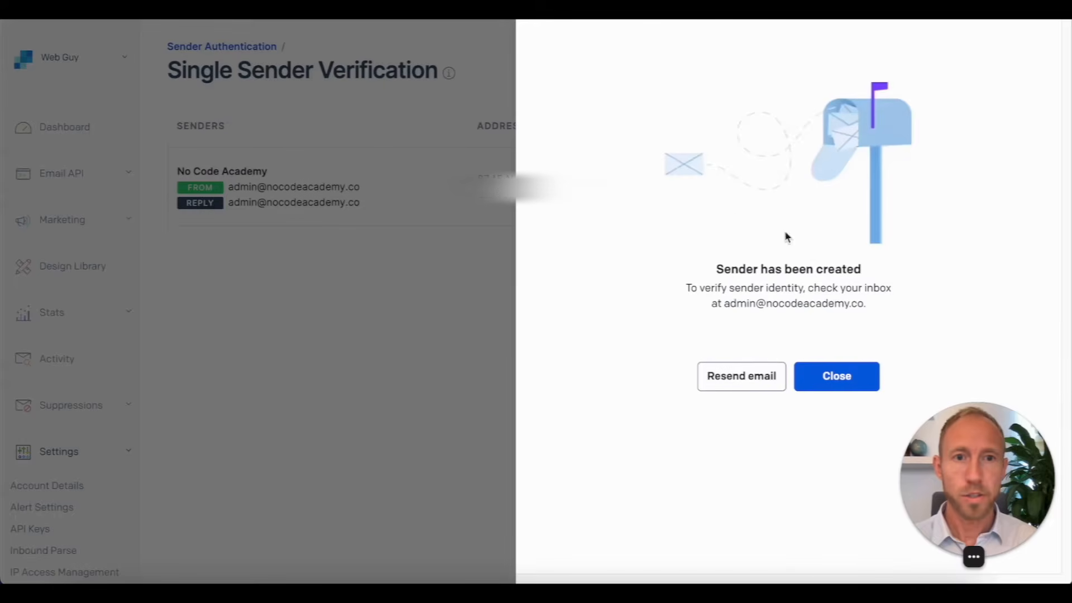
drag(726, 307, 863, 306)
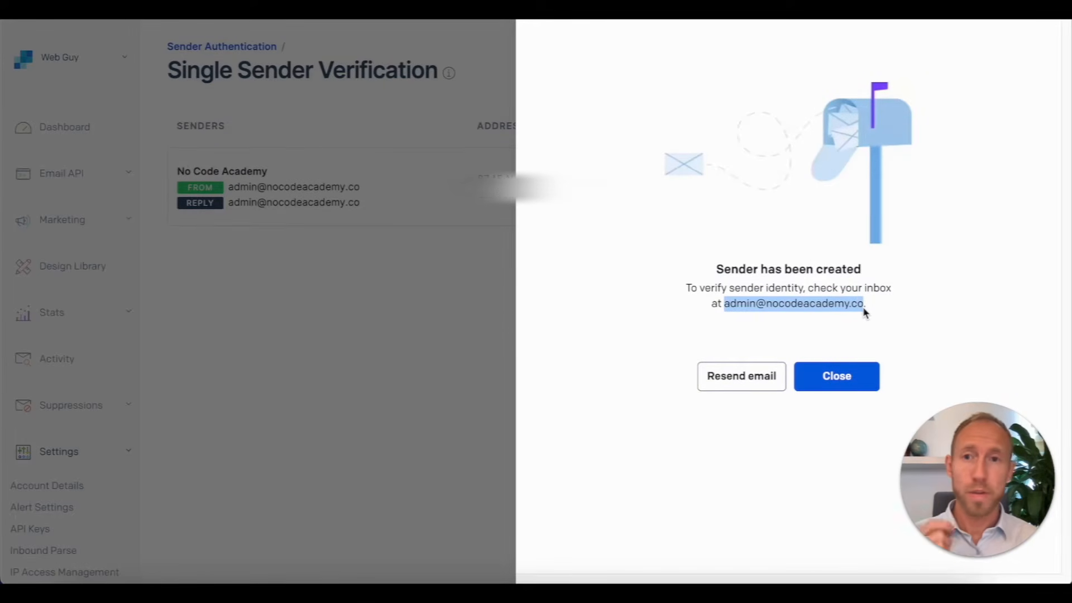
click(831, 377)
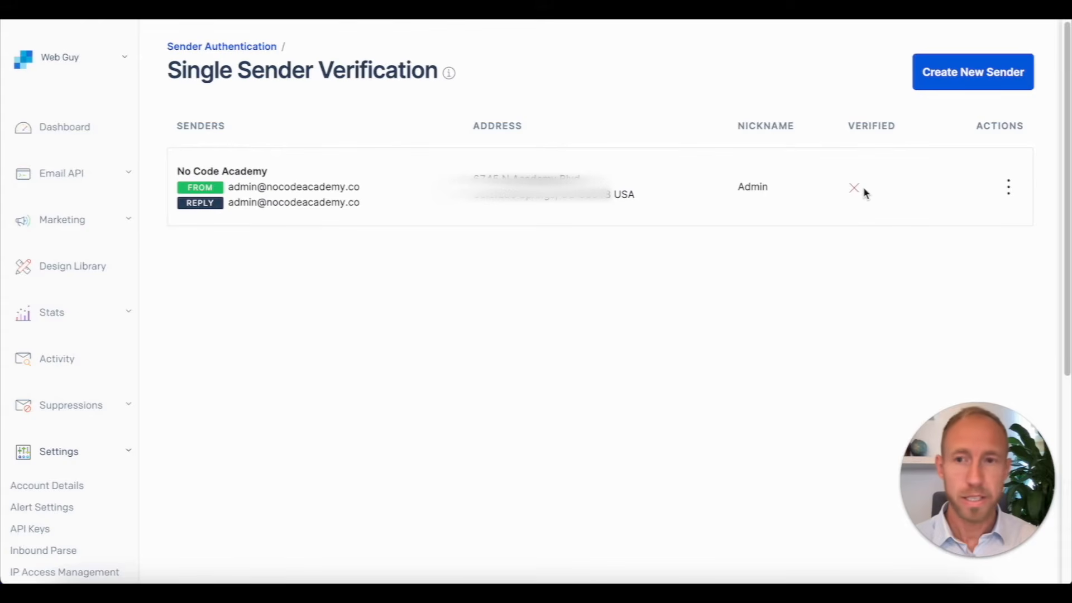
Step: Confirm the No Code Academy sender through the verification email and check it shows as verified
key(super+r)
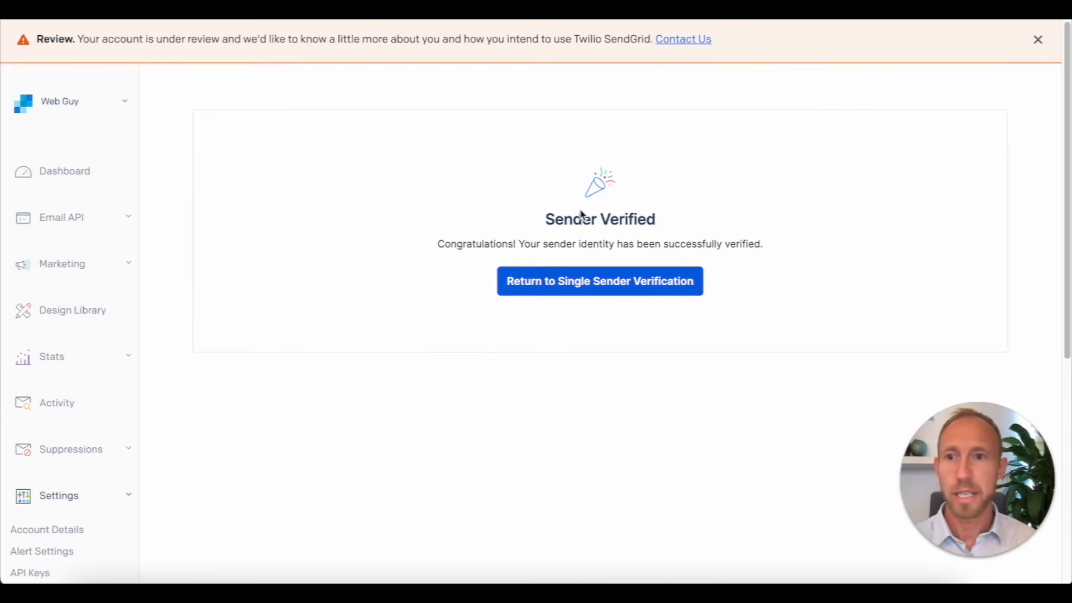
click(555, 287)
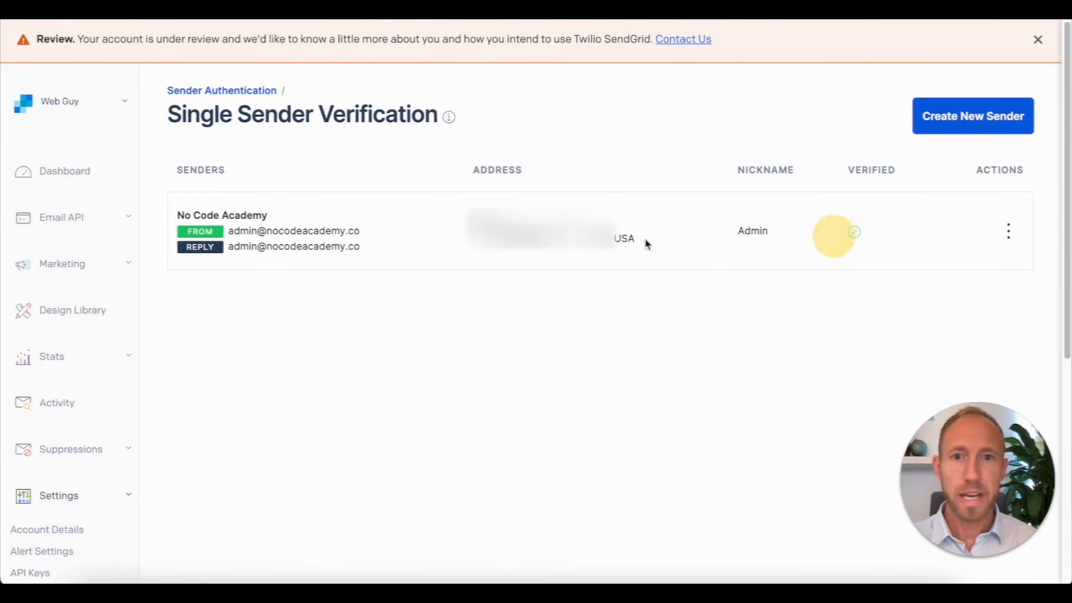
double_click(754, 231)
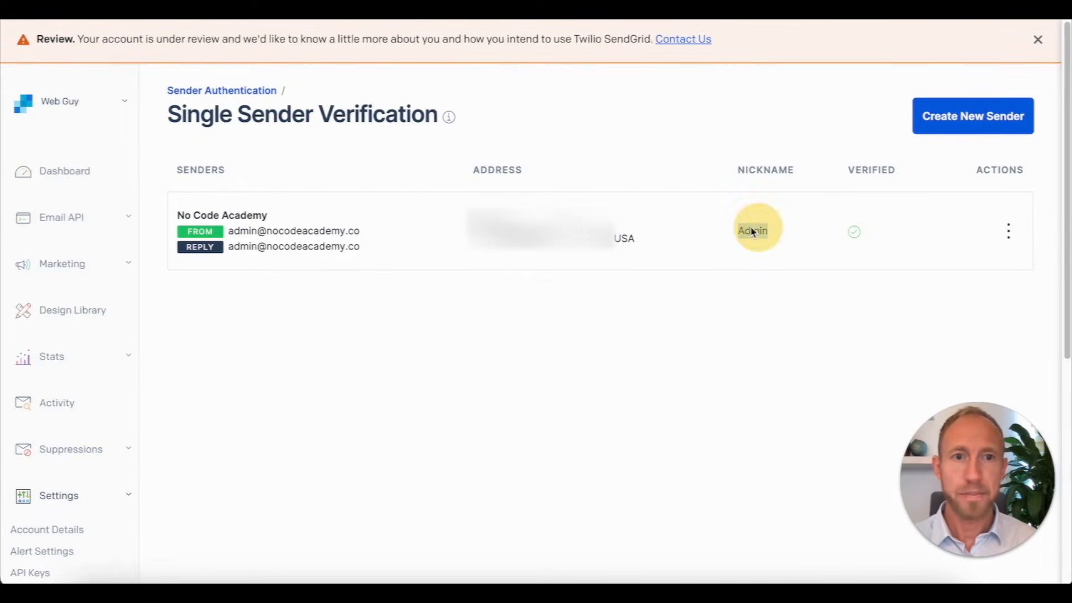
click(600, 263)
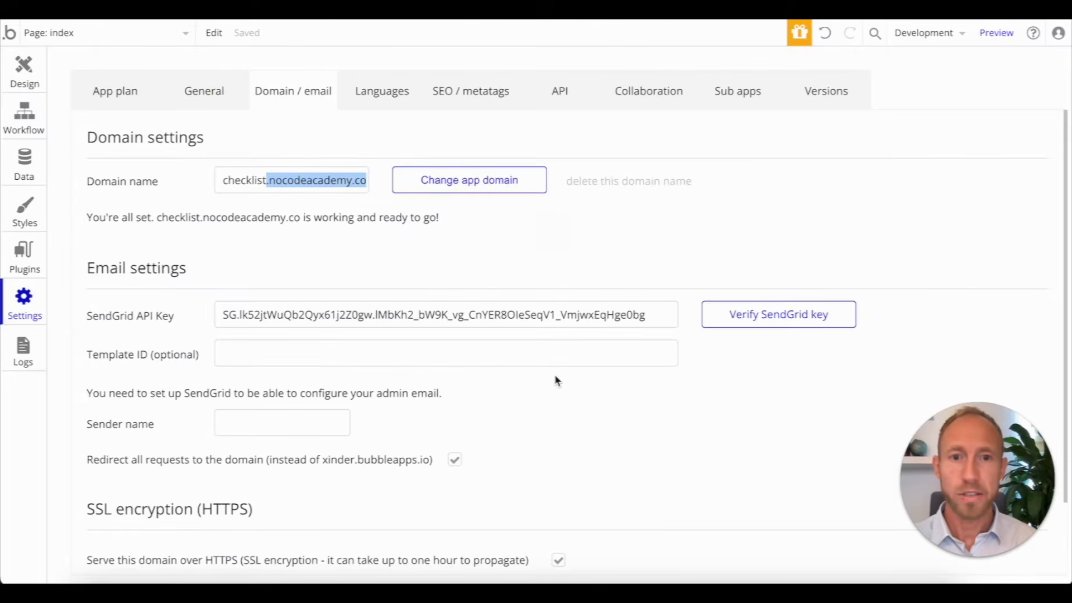
Step: Verify the SendGrid key in Bubble and set the sender address to admin
click(745, 315)
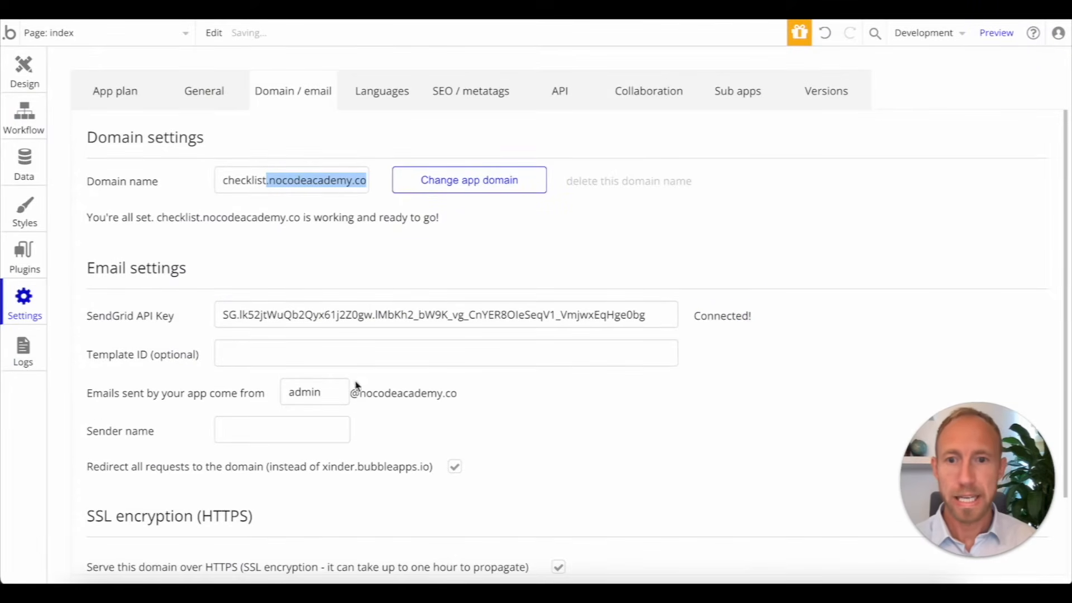
double_click(330, 388)
click(342, 398)
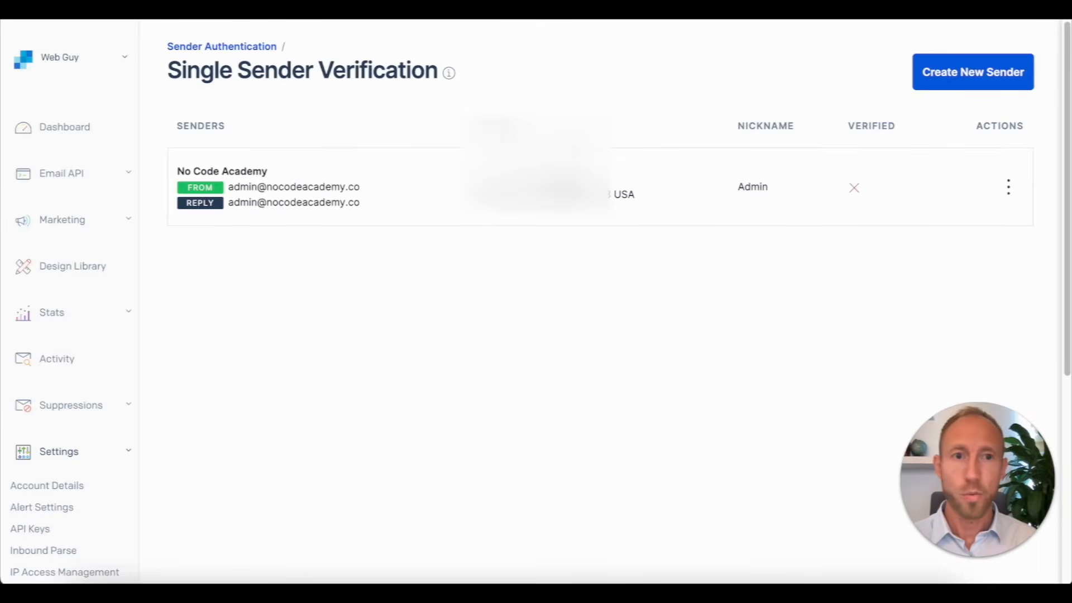
Step: Refresh the senders list to confirm the sender's verified status, then browse SendGrid settings
key(super+r)
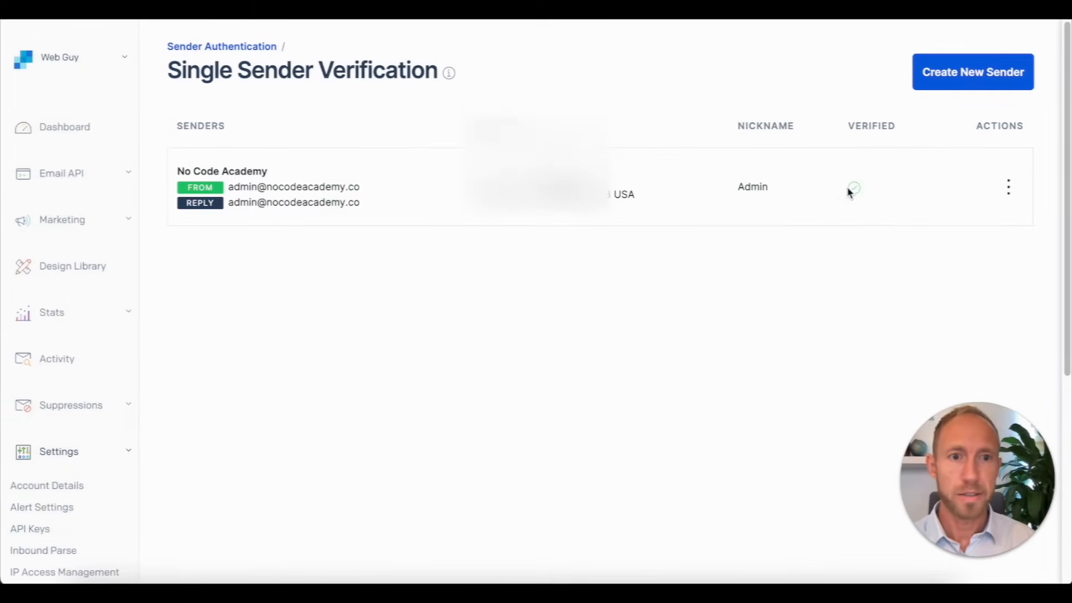
click(872, 192)
scroll(134, 377, down, 5)
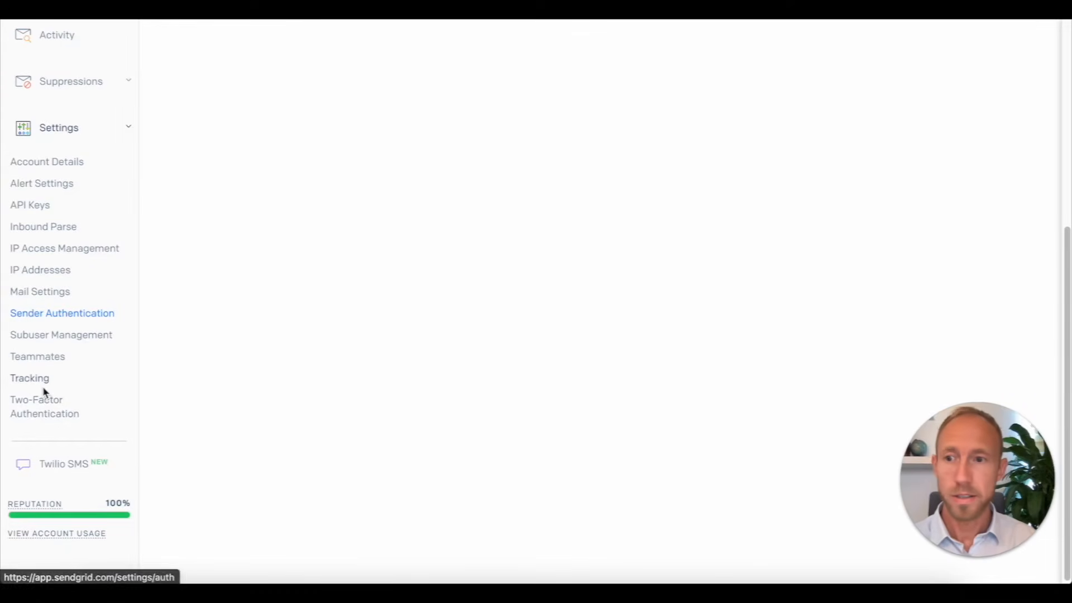
click(87, 418)
scroll(134, 404, down, 2)
scroll(125, 405, down, 3)
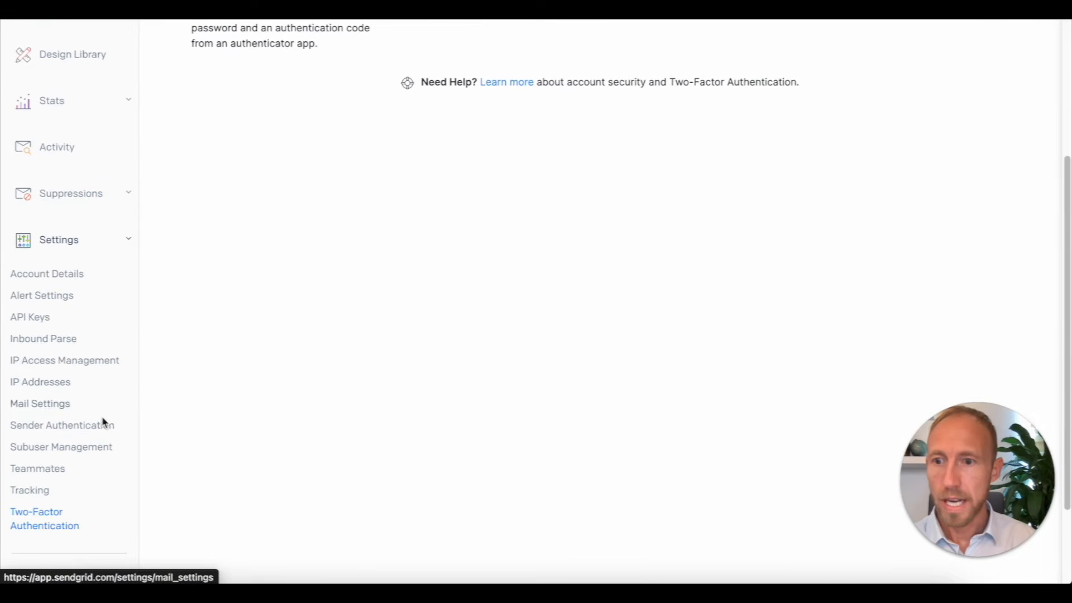
Step: Go to Sender Authentication and start the Domain Authentication setup
click(90, 425)
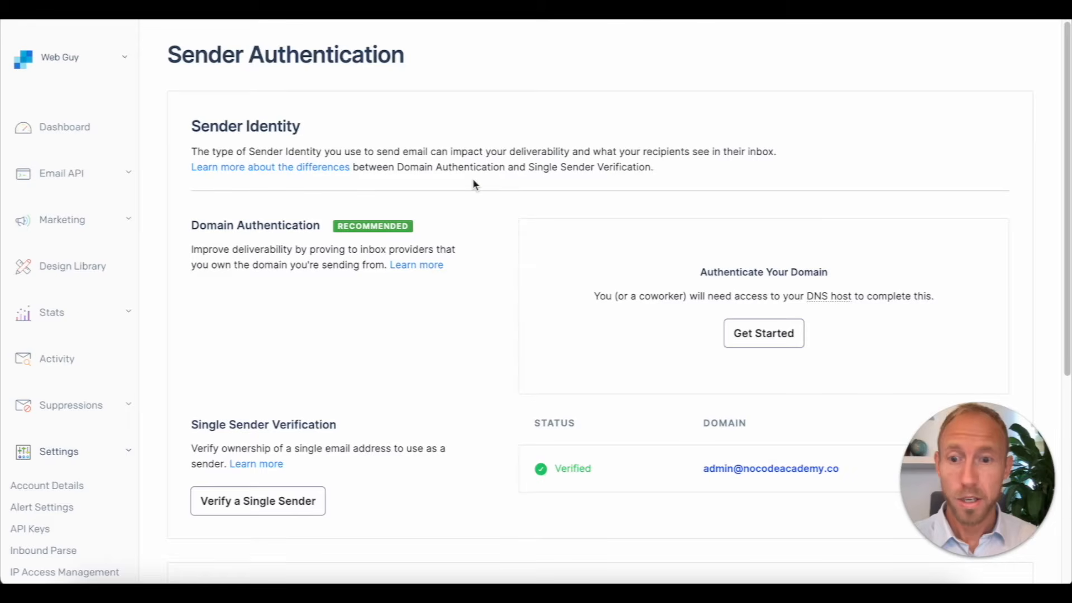
scroll(692, 227, down, 2)
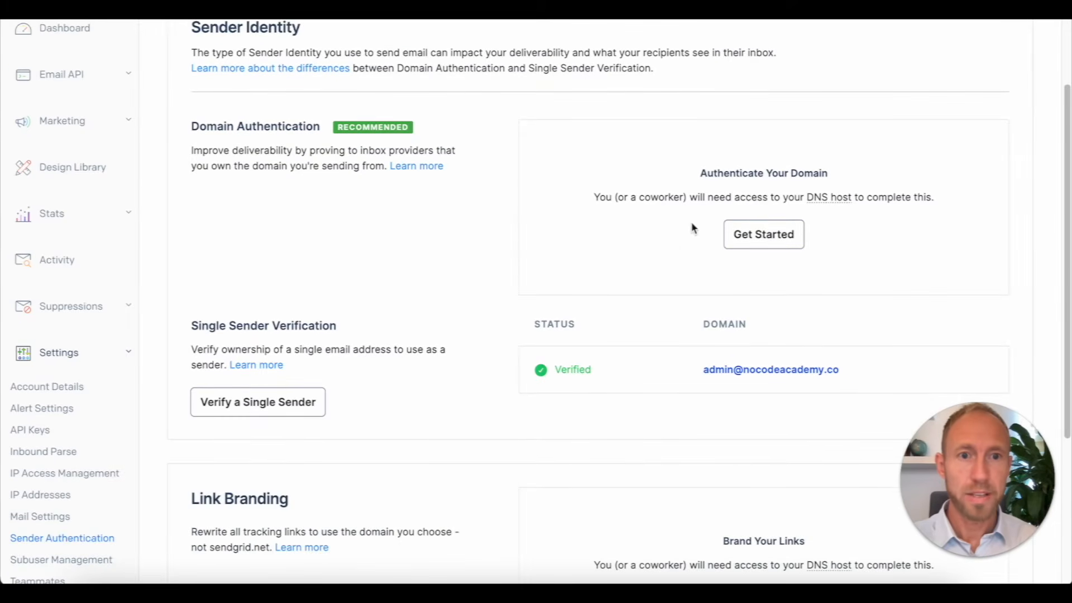
drag(699, 171, 853, 174)
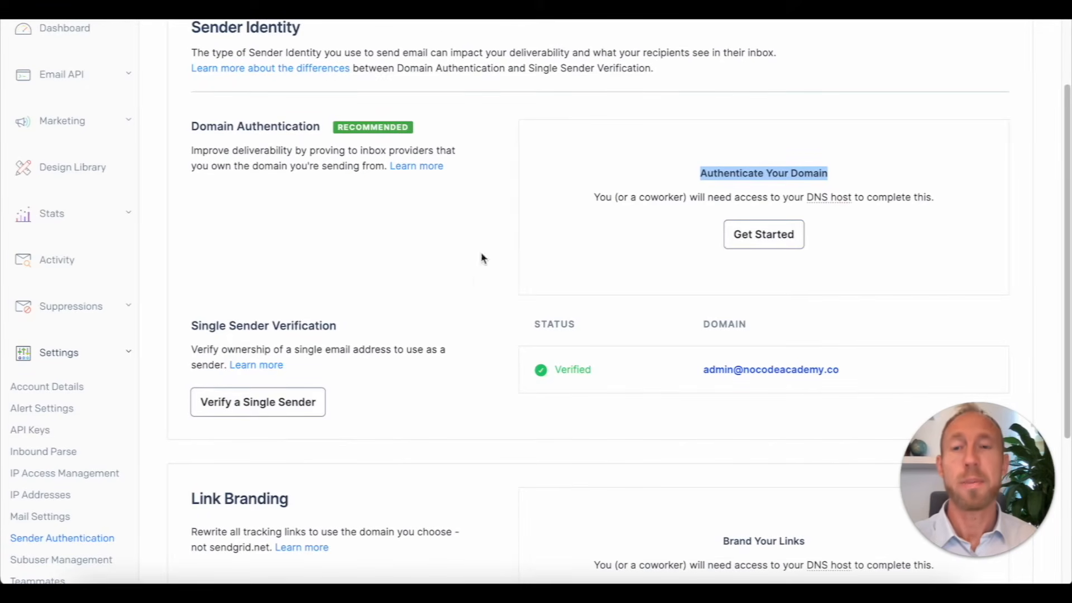
drag(194, 322, 367, 351)
click(406, 374)
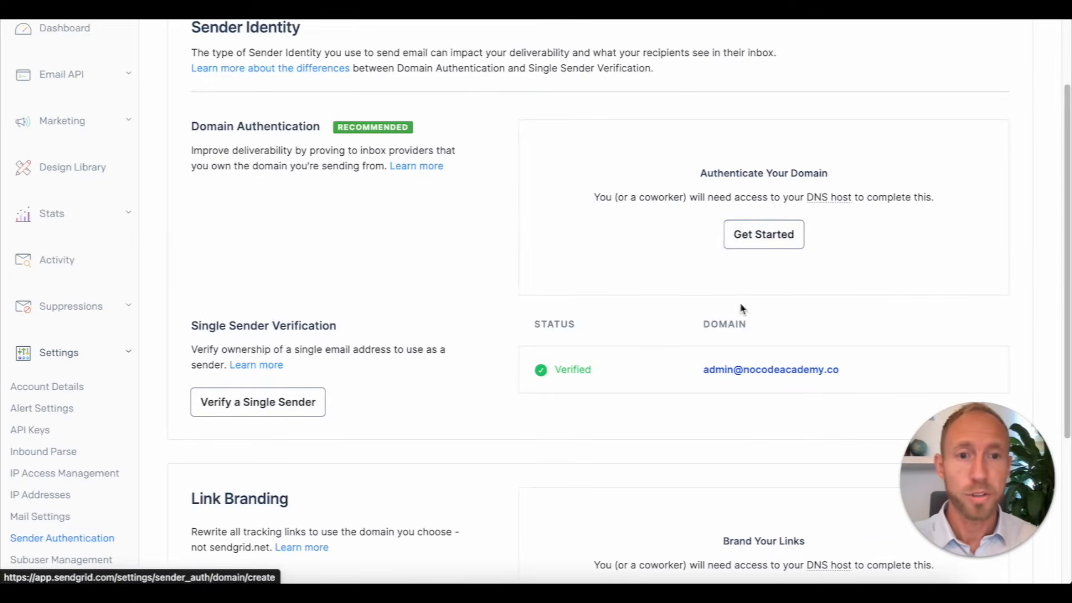
click(783, 239)
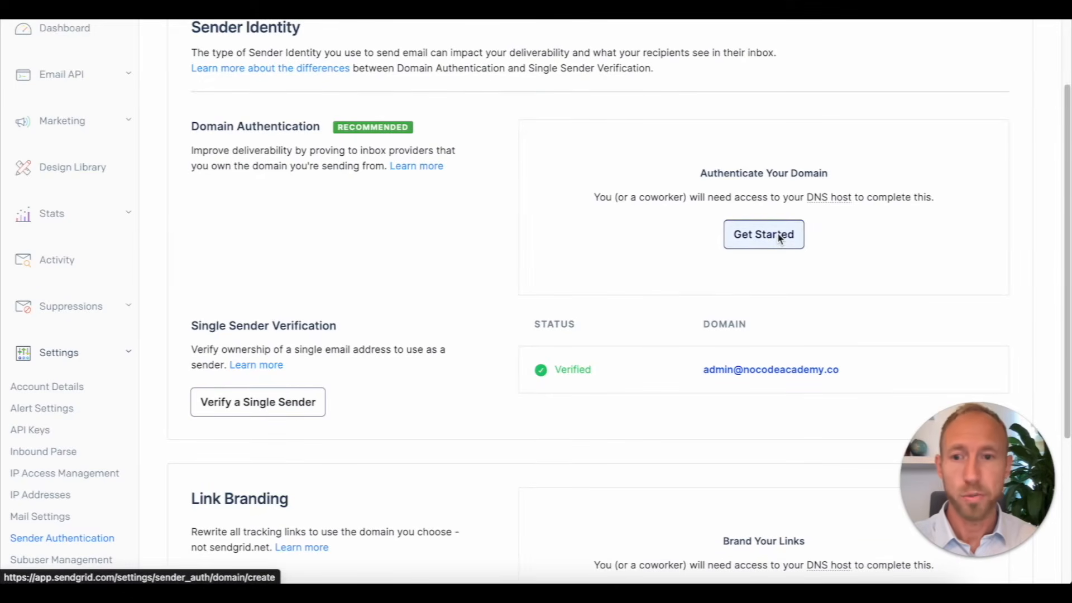
scroll(711, 272, down, 4)
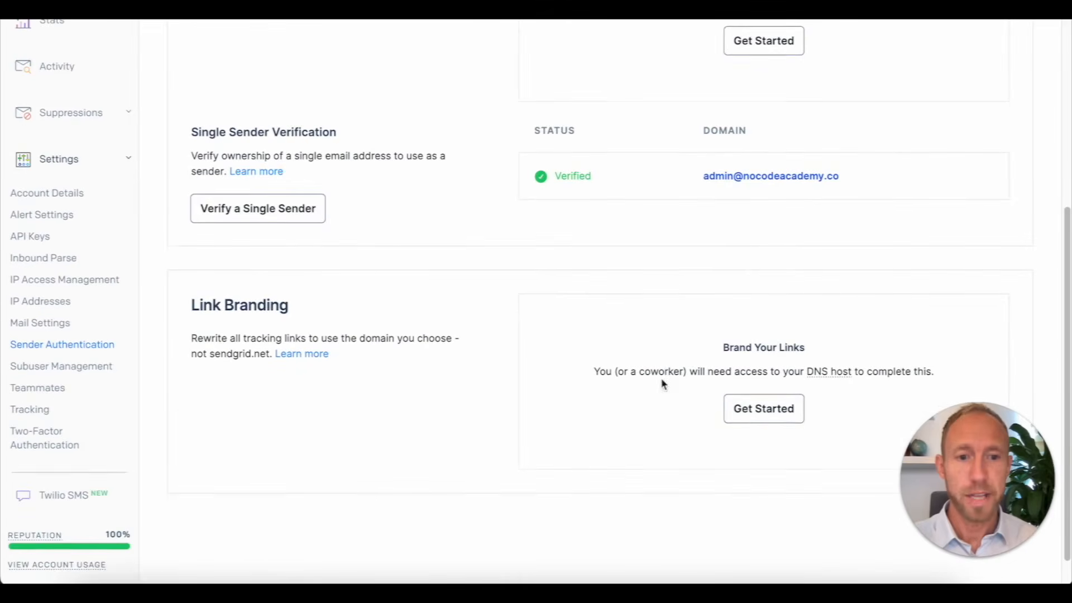
scroll(688, 341, up, 3)
click(761, 179)
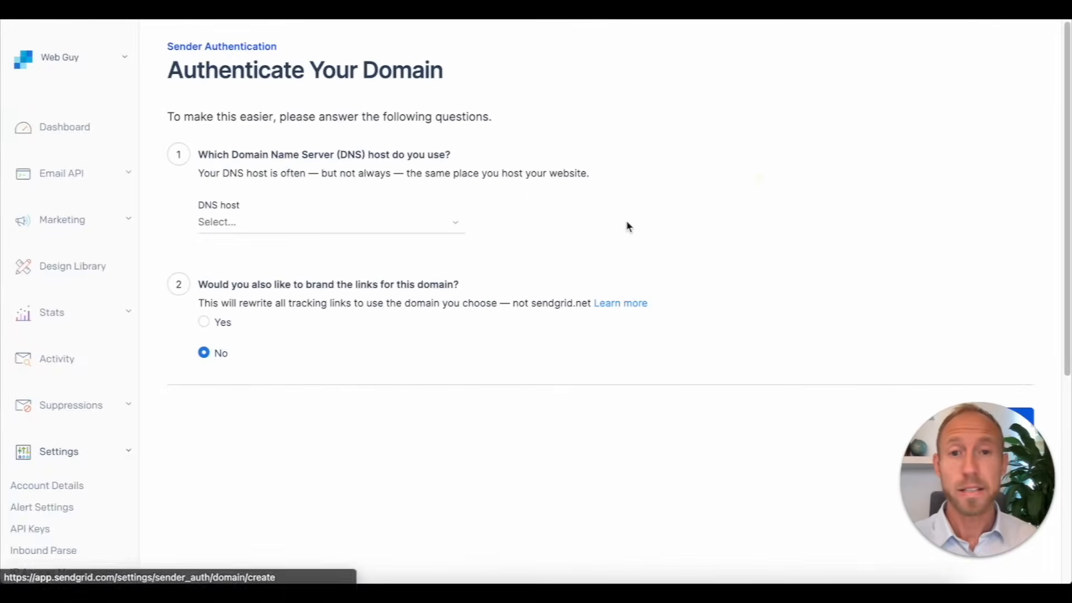
Step: Choose to brand tracking links with the authenticated domain
click(204, 323)
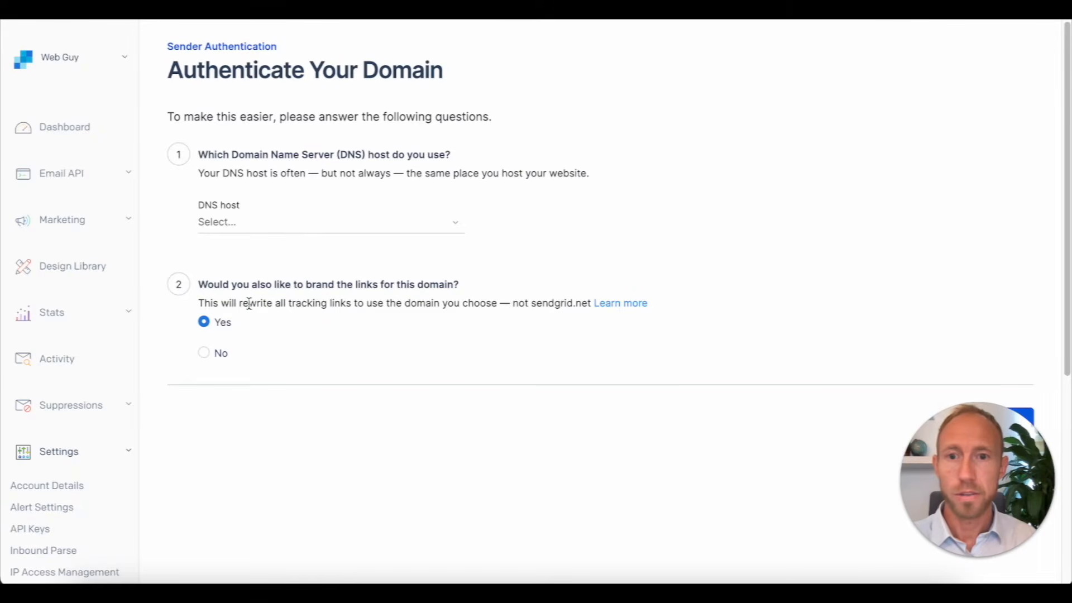
drag(222, 303, 574, 306)
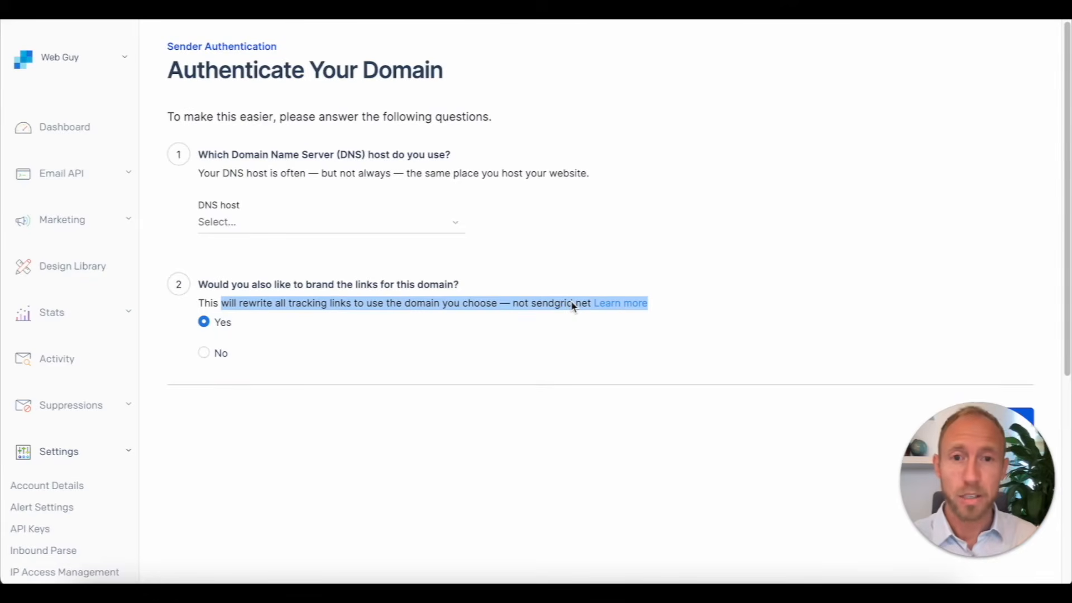
click(538, 308)
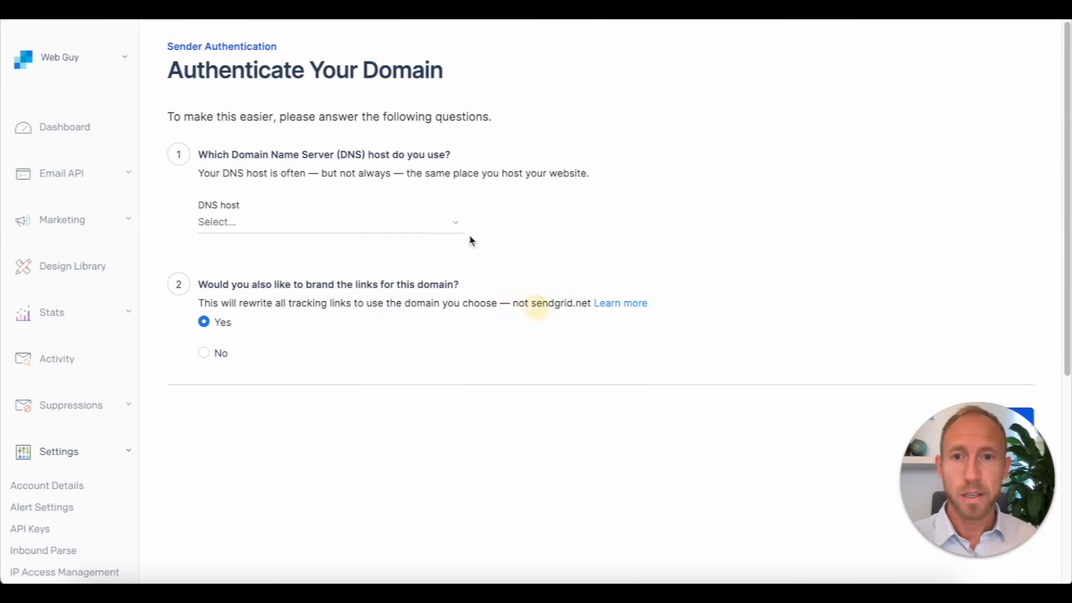
Step: Set the DNS host to an unlisted provider named Kajabi and continue
click(384, 223)
scroll(374, 360, down, 8)
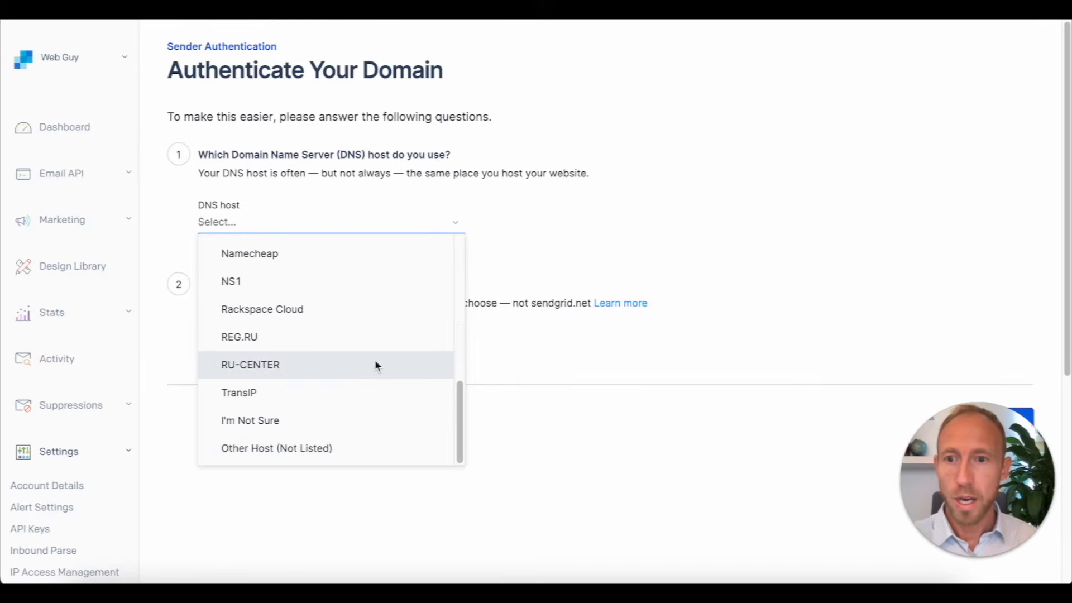
scroll(296, 346, up, 10)
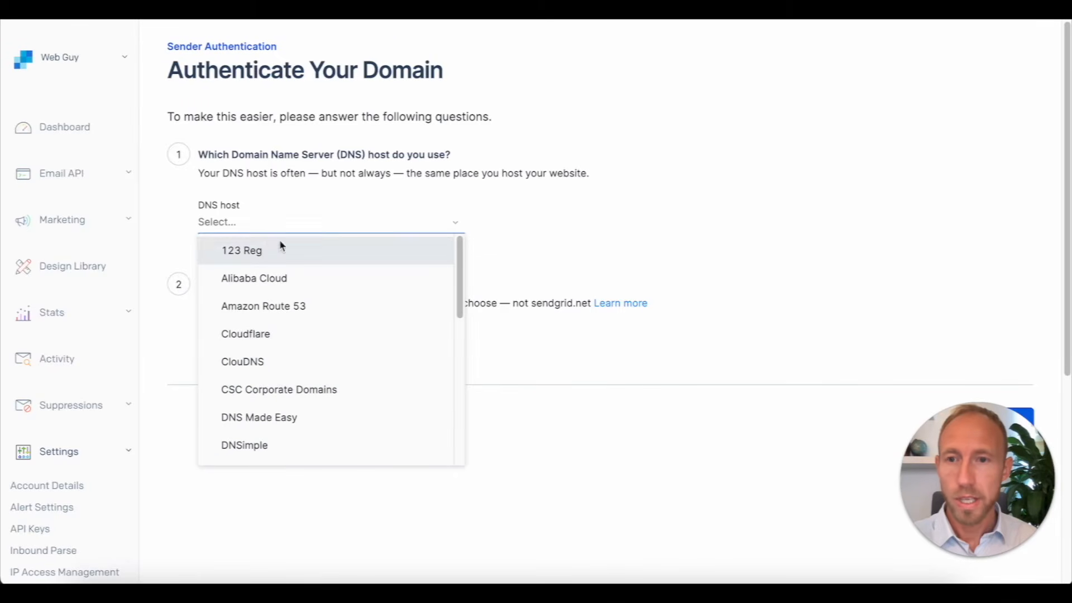
scroll(314, 357, down, 8)
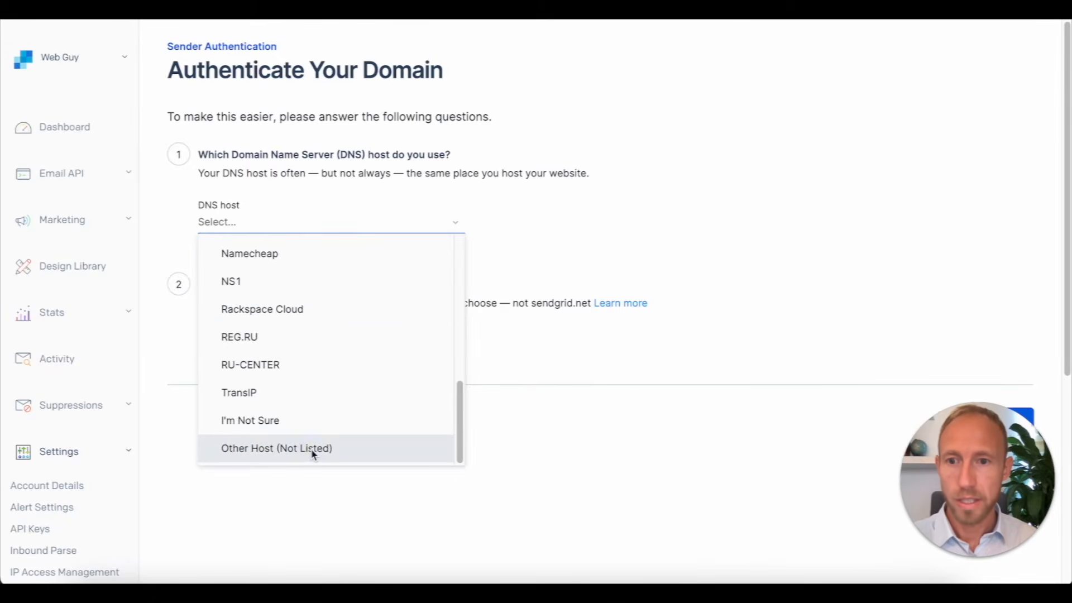
click(310, 447)
click(594, 219)
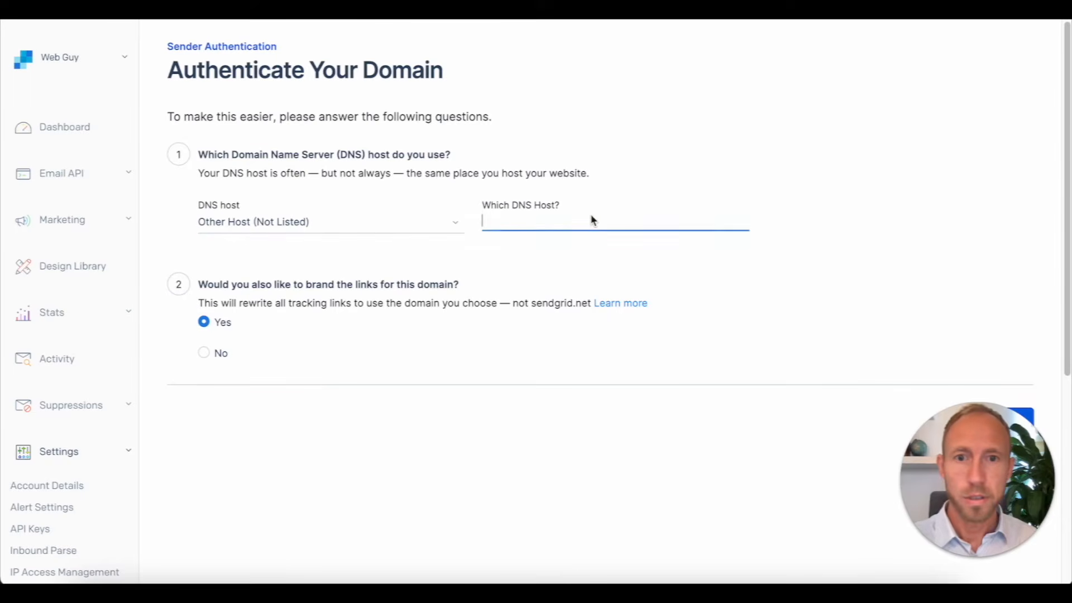
text(Kajabi)
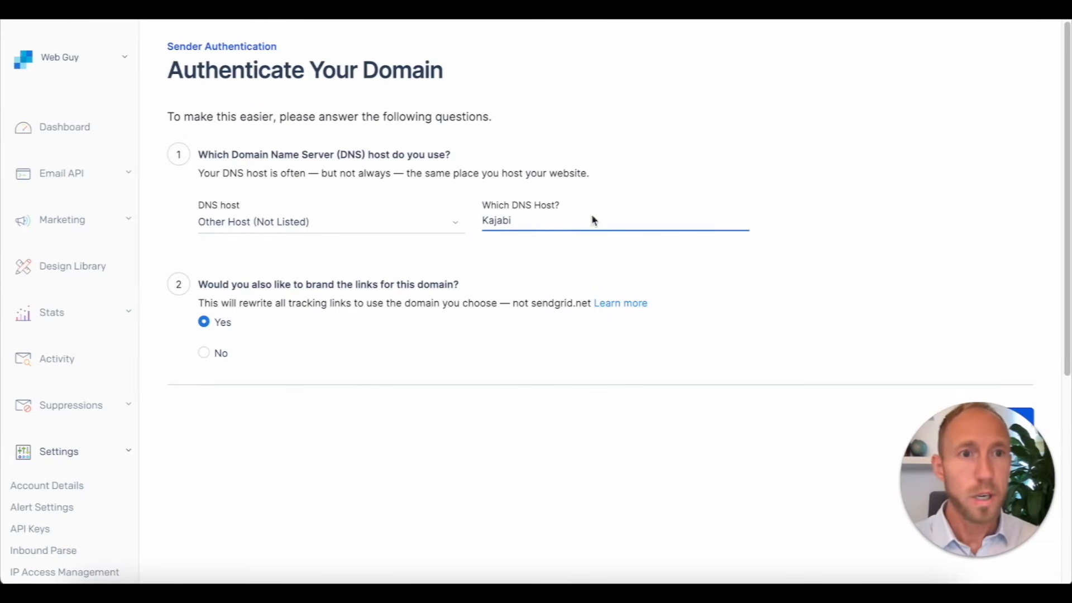
click(685, 177)
drag(972, 444, 775, 426)
click(948, 422)
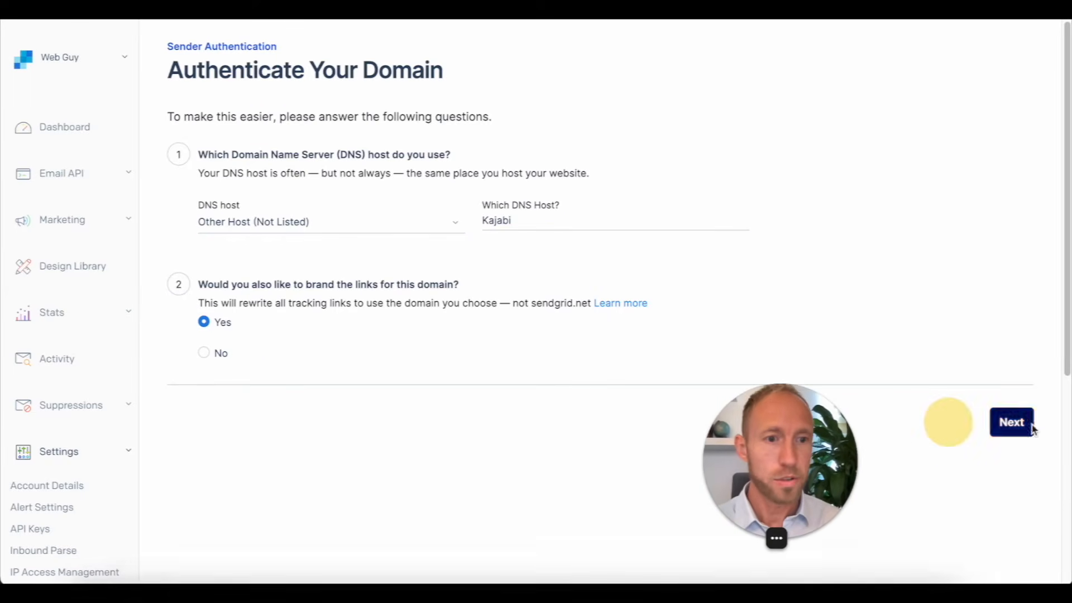
click(1031, 428)
drag(778, 463, 949, 463)
Step: Enter nocodeacademy.co as the From domain and submit it
click(242, 183)
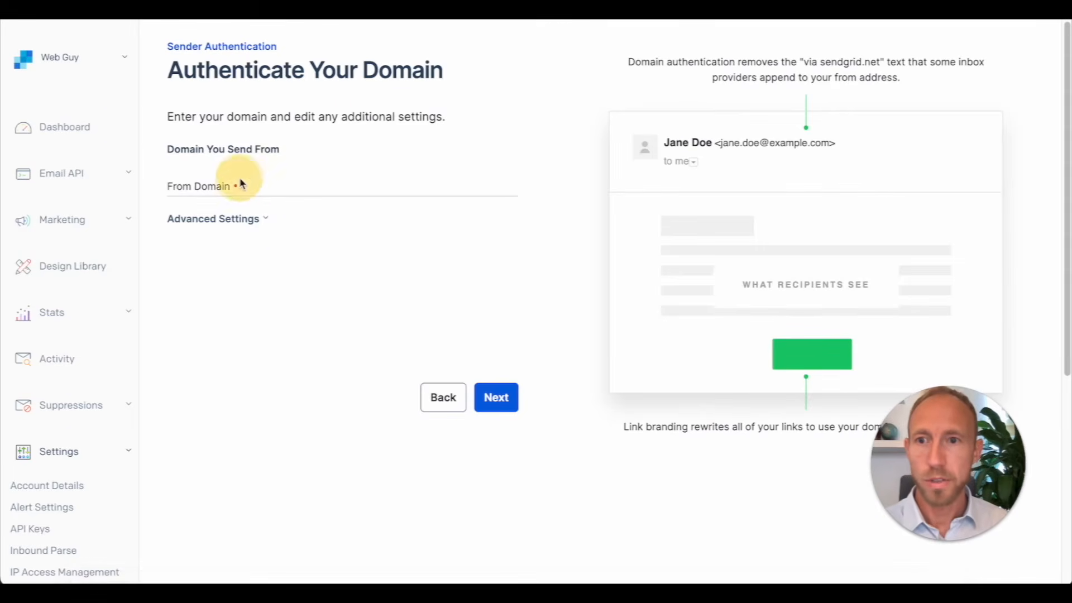
text(nocodeaca)
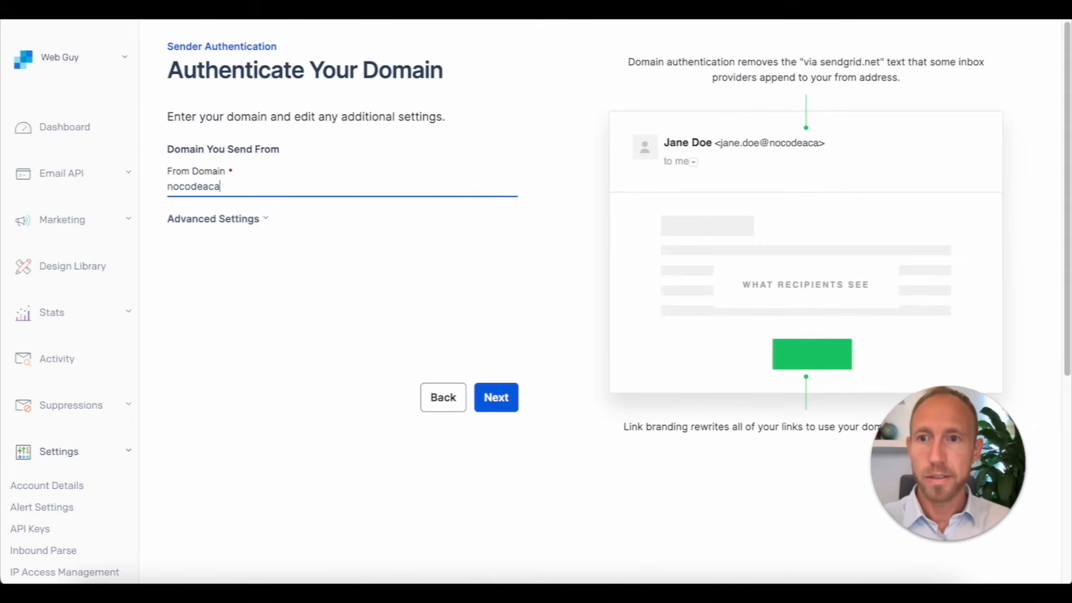
text(demy.co)
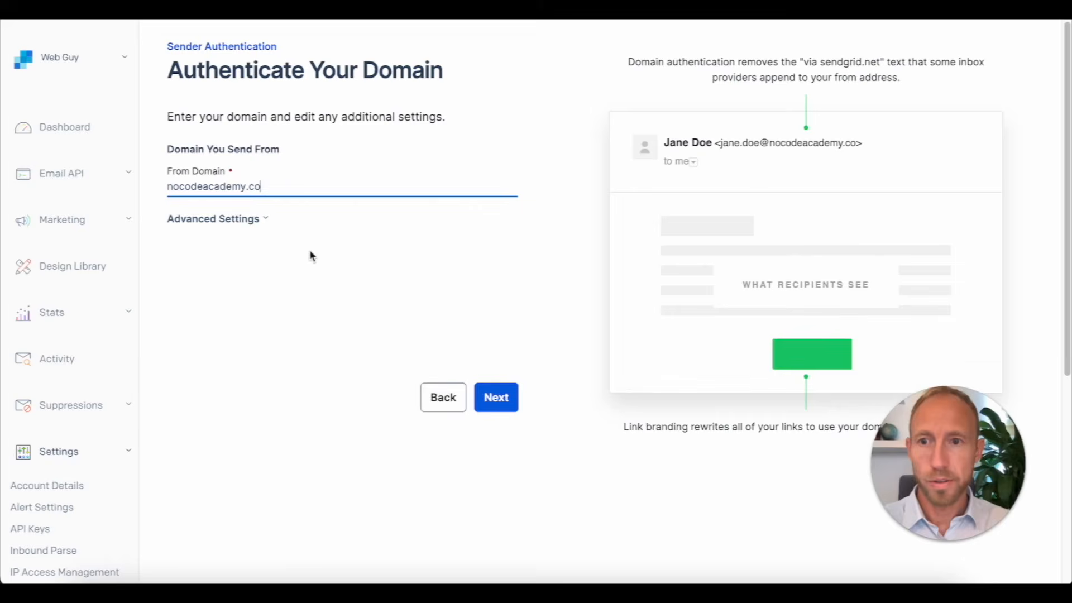
click(243, 219)
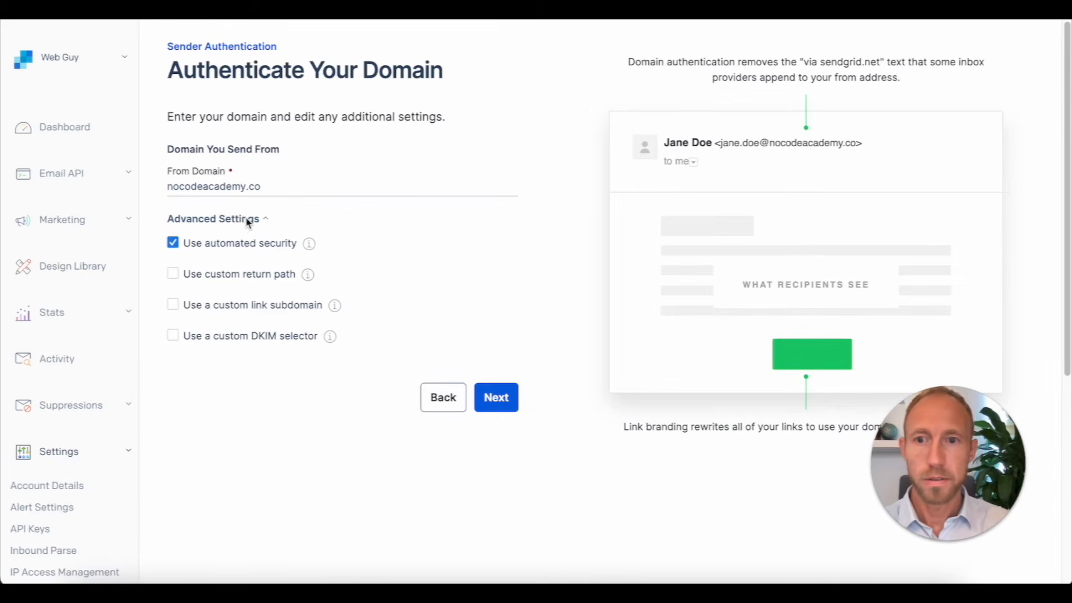
click(248, 221)
click(499, 397)
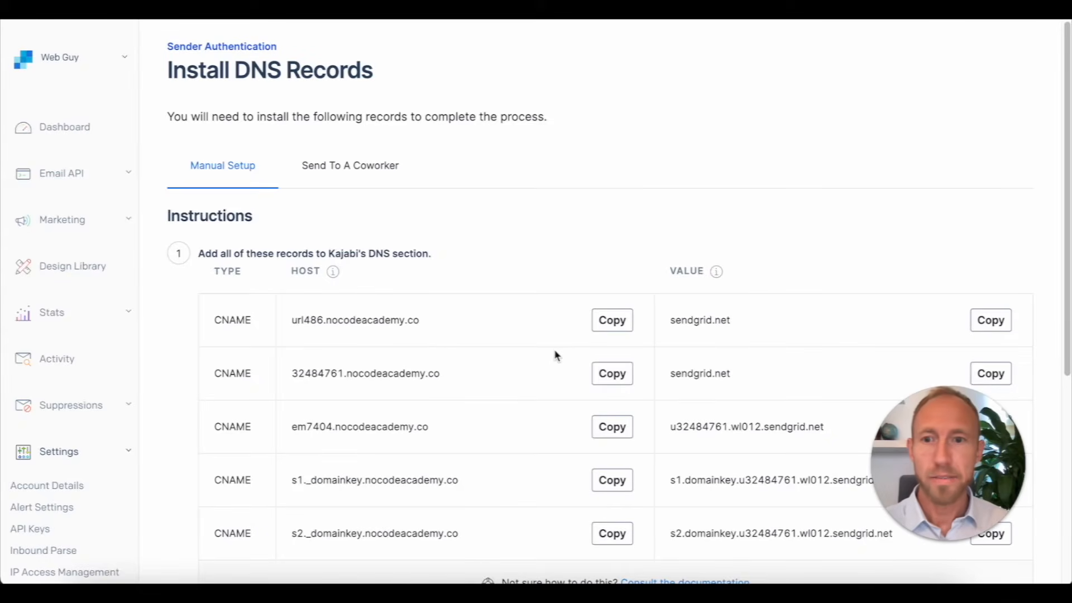
Step: Scroll through the five CNAME records SendGrid requires for nocodeacademy.co
scroll(555, 355, down, 1)
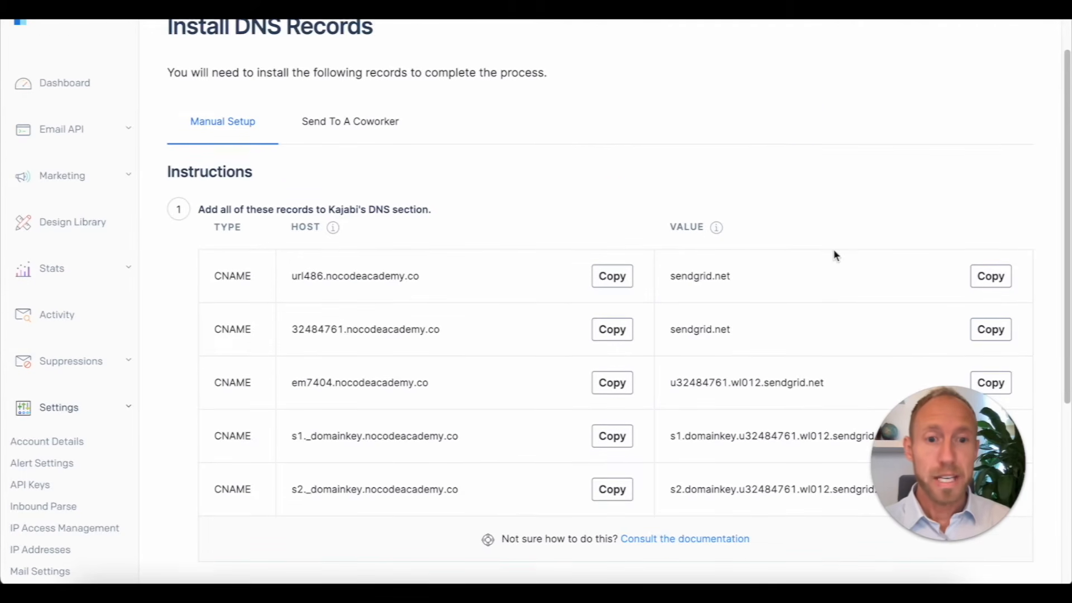
scroll(792, 223, down, 3)
scroll(793, 226, down, 1)
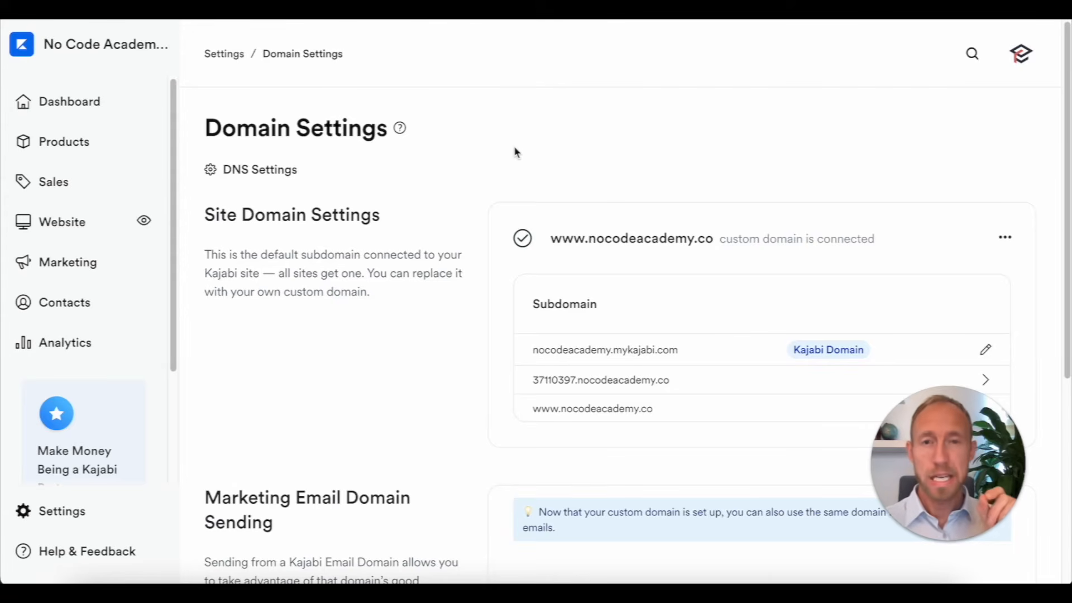
Step: Open Kajabi's DNS settings and start adding a custom CNAME record
click(253, 171)
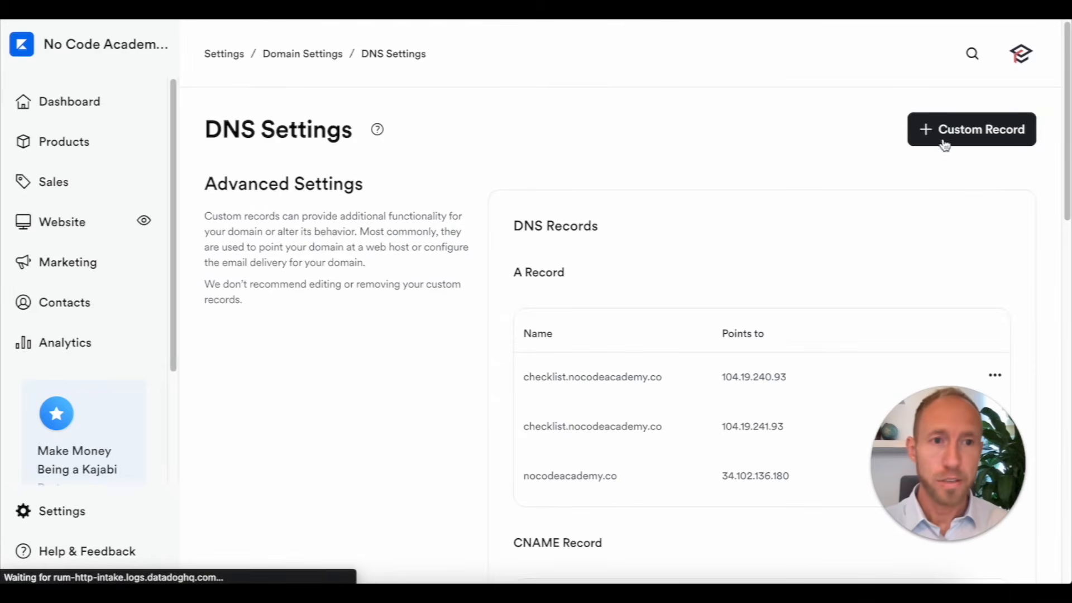
click(860, 190)
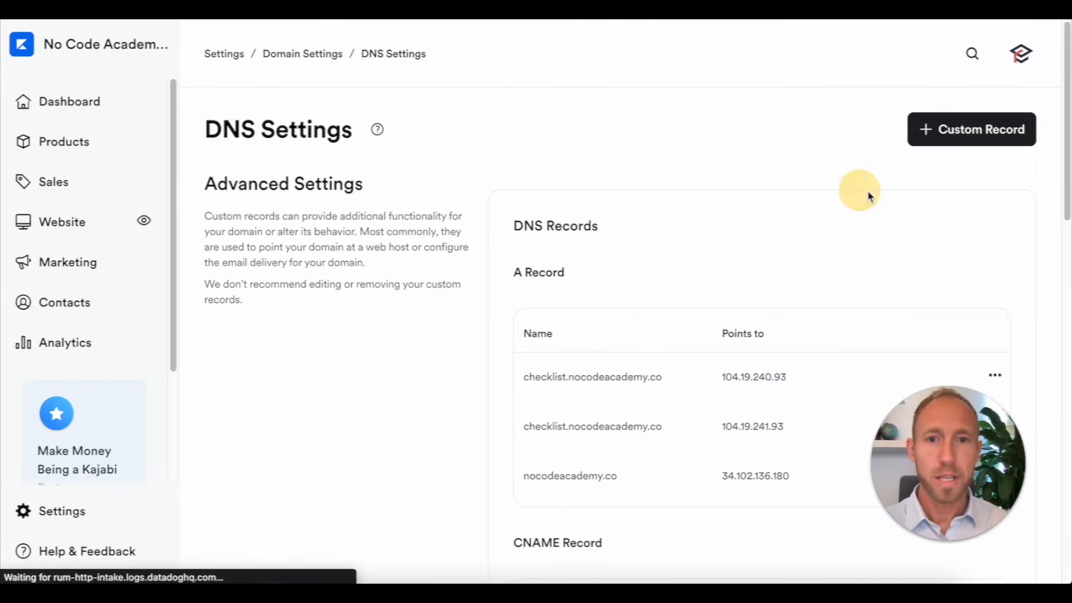
scroll(871, 196, down, 3)
scroll(916, 143, up, 3)
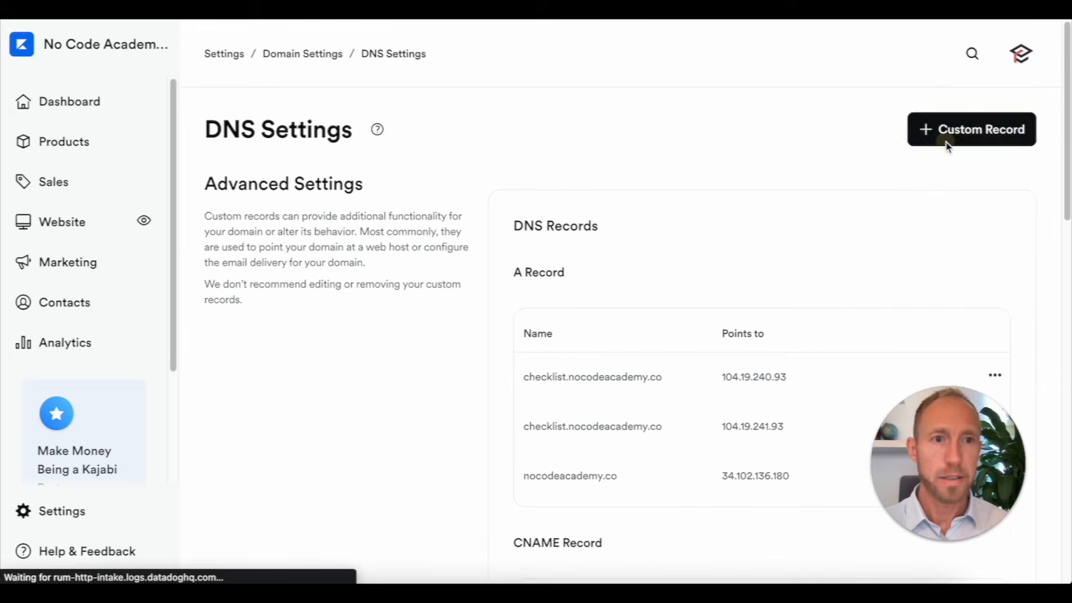
click(946, 143)
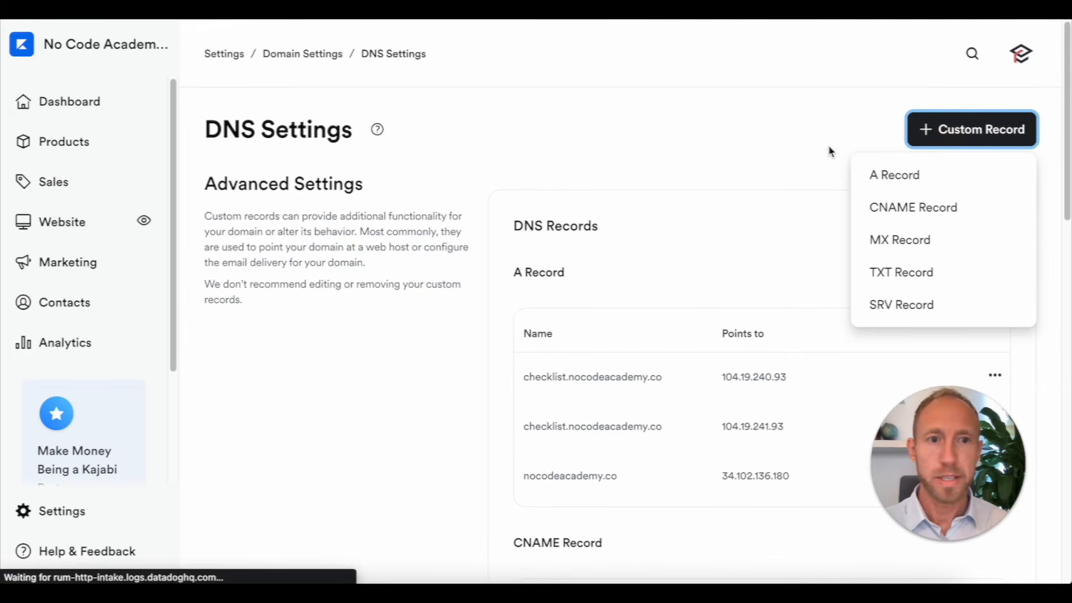
click(913, 208)
Step: Fill the record with name url486.nocodeacademy.co and target sendgrid.net
click(372, 222)
text(url486.nocodeacademy.co)
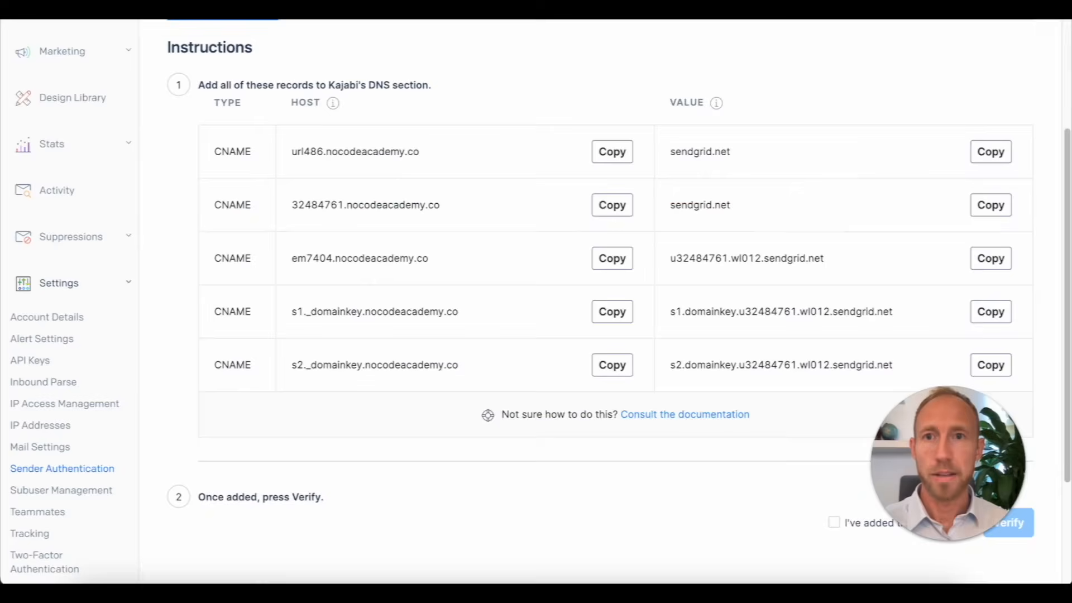
click(987, 155)
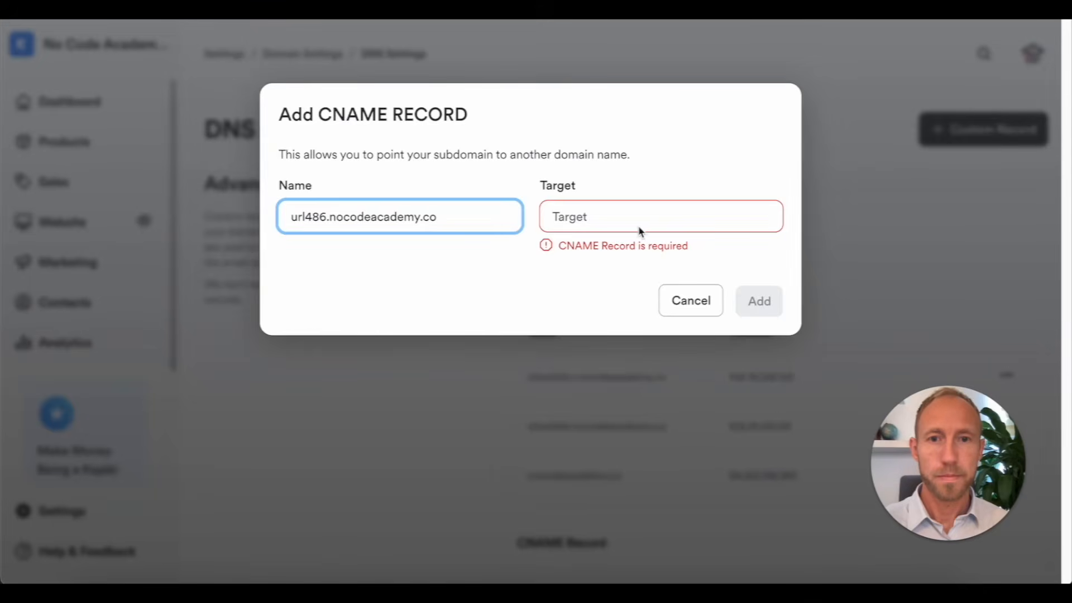
click(640, 228)
key(ctrl+v)
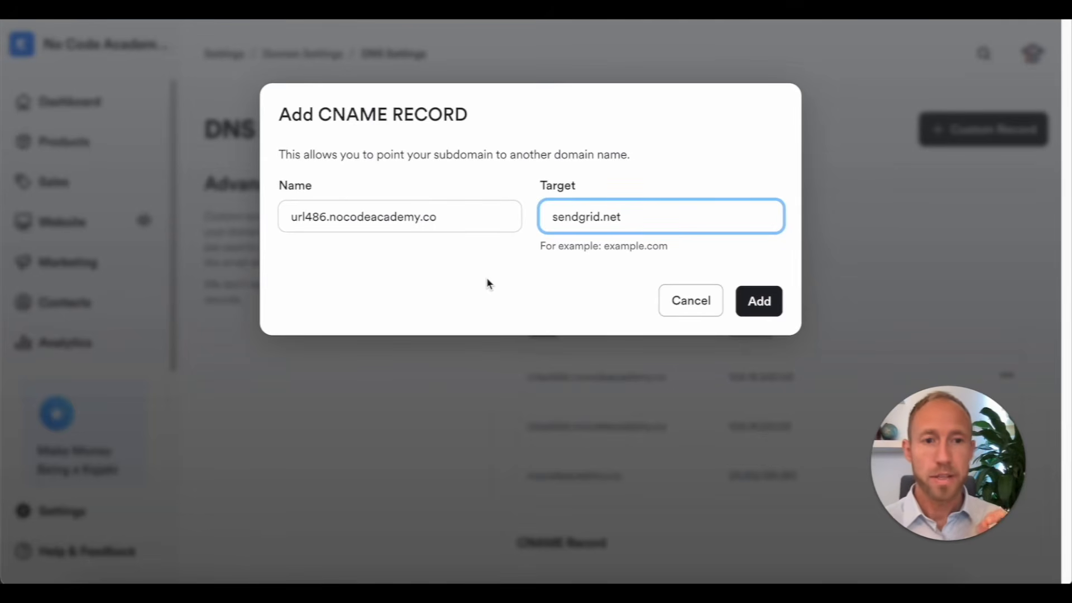
Step: Save the url486 CNAME record in Kajabi and check it in the DNS list
click(330, 222)
drag(330, 222, 450, 233)
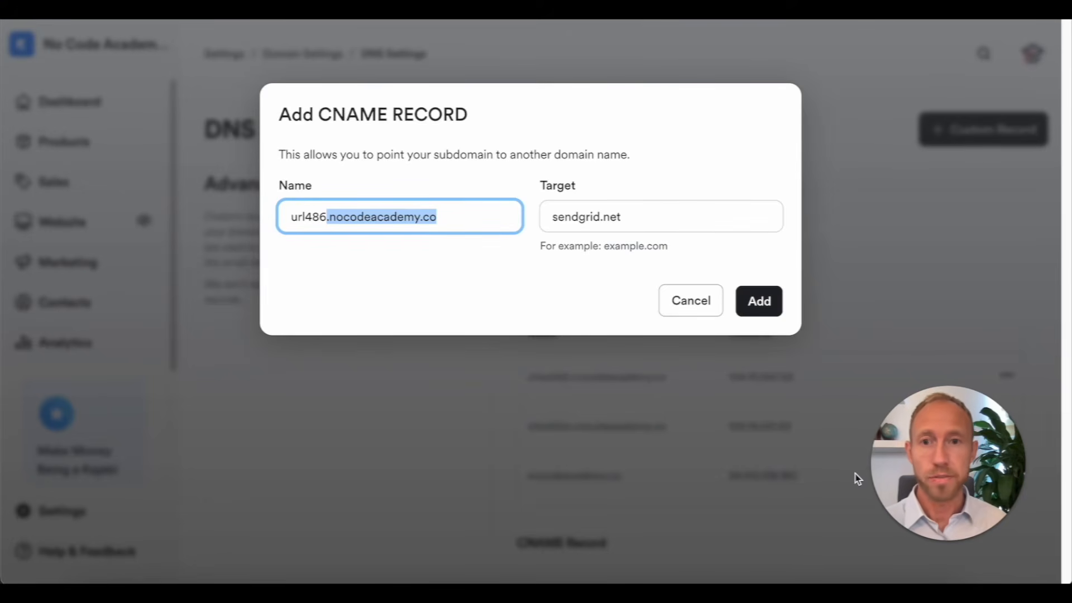
triple_click(393, 220)
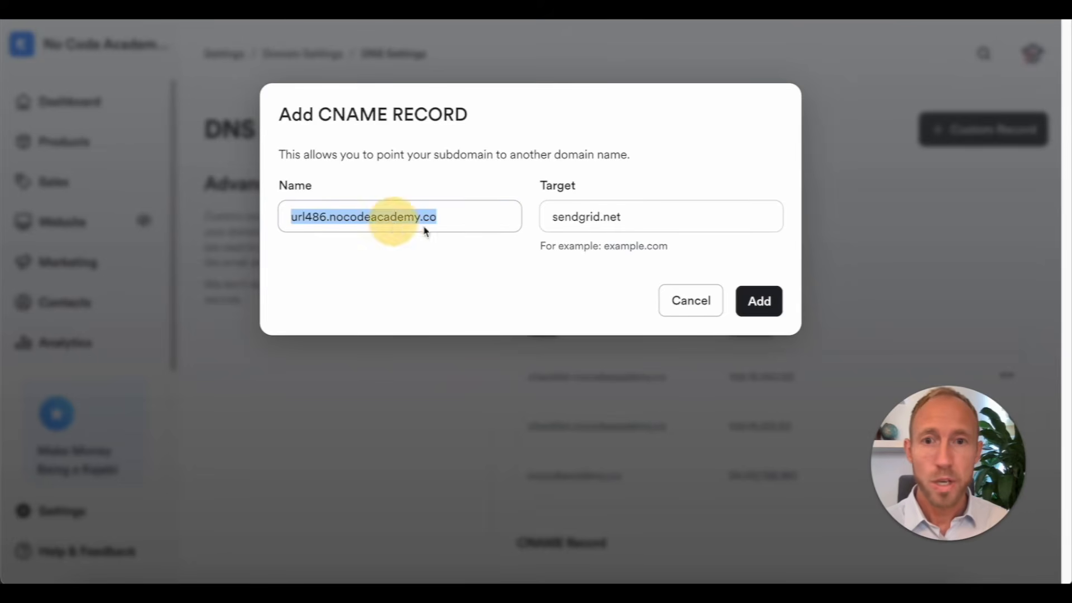
click(591, 305)
click(759, 301)
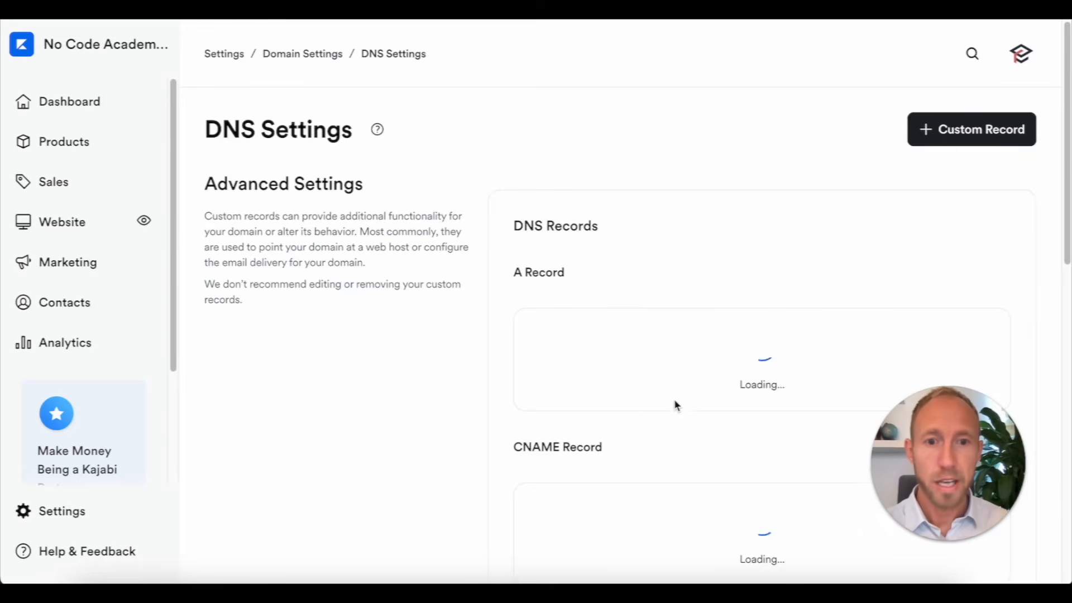
scroll(675, 402, down, 6)
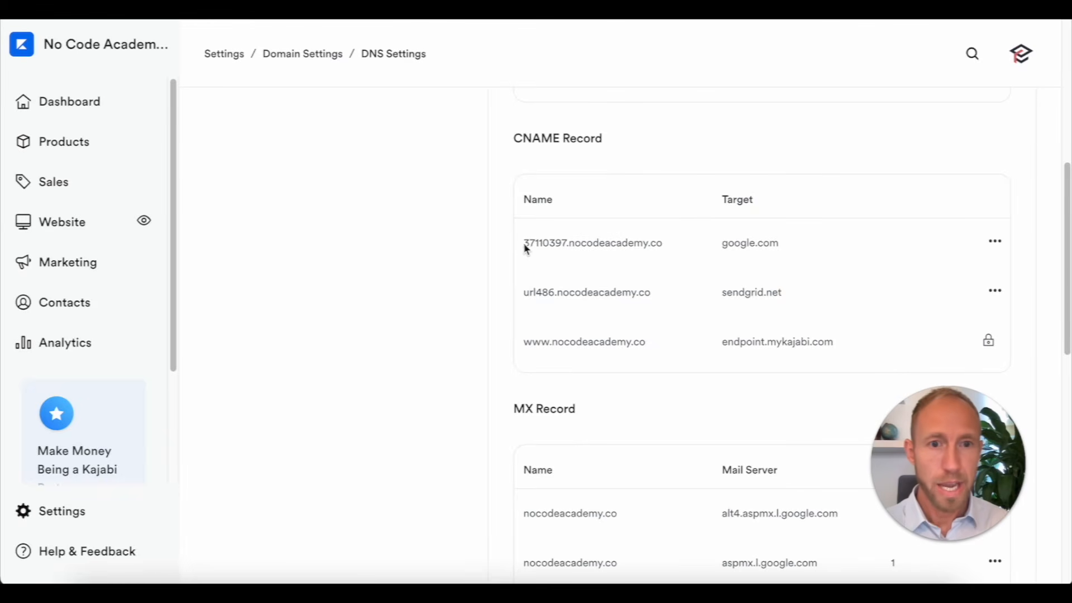
drag(526, 292, 653, 290)
click(665, 260)
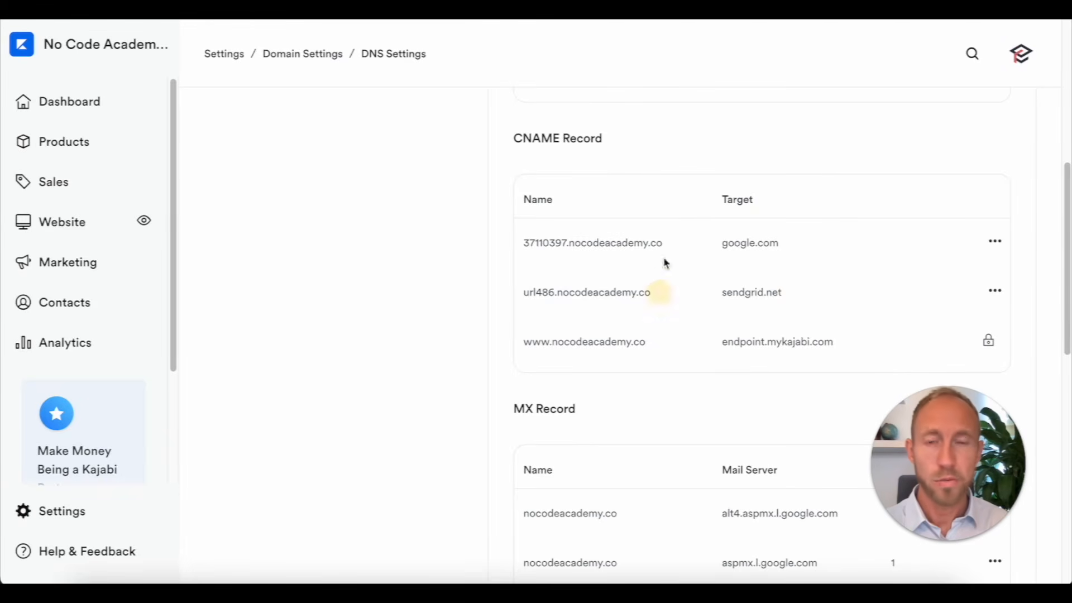
Step: Copy the next SendGrid host name into a new Kajabi CNAME record
click(399, 10)
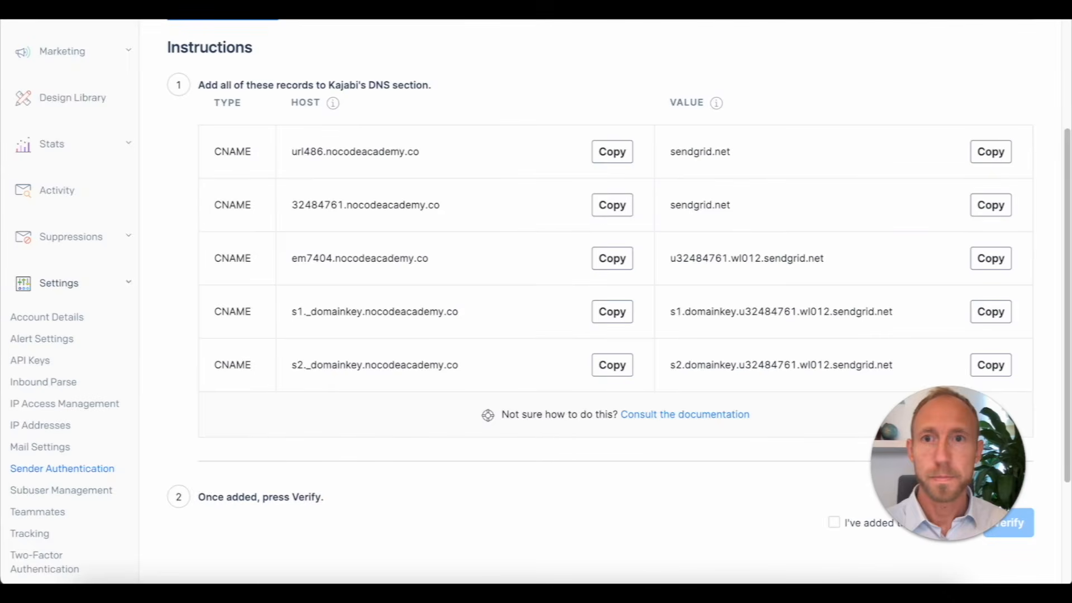
click(613, 205)
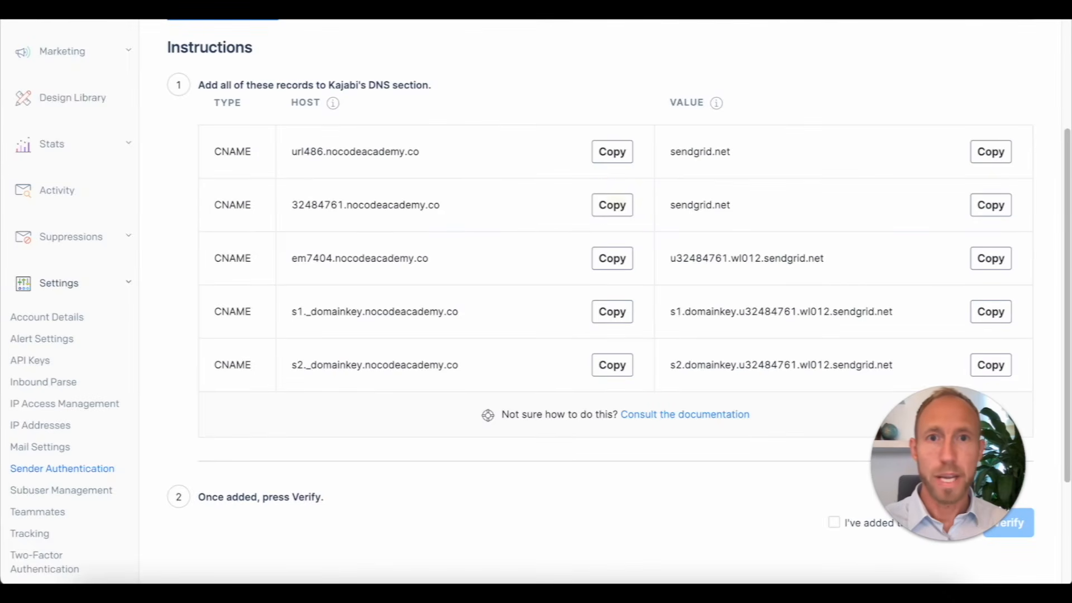
key(ctrl+Tab)
scroll(971, 136, up, 8)
click(968, 131)
click(900, 209)
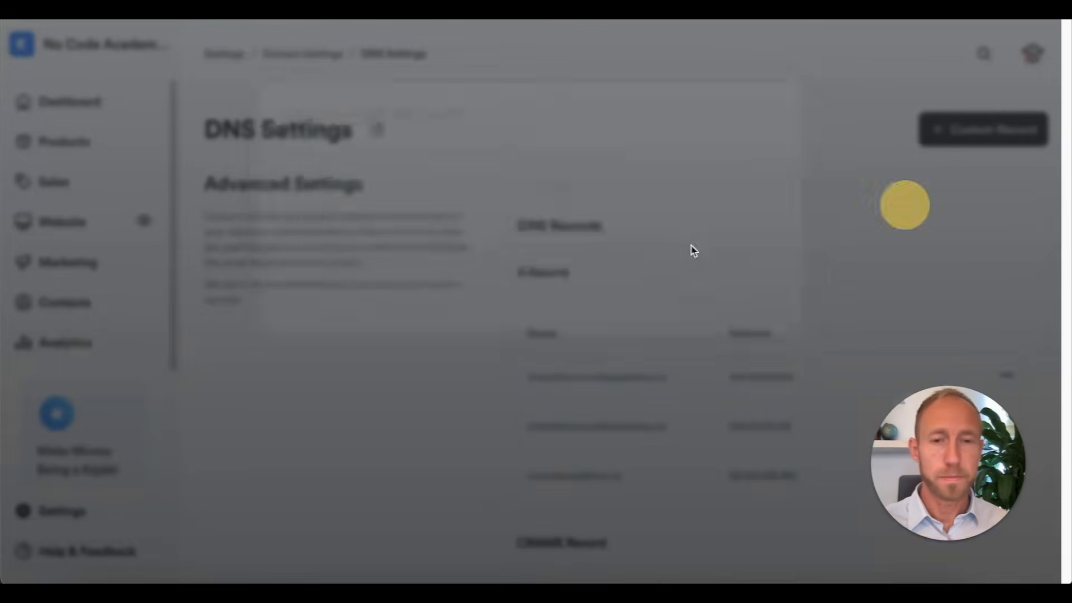
click(471, 215)
key(ctrl+v)
key(ctrl+Tab)
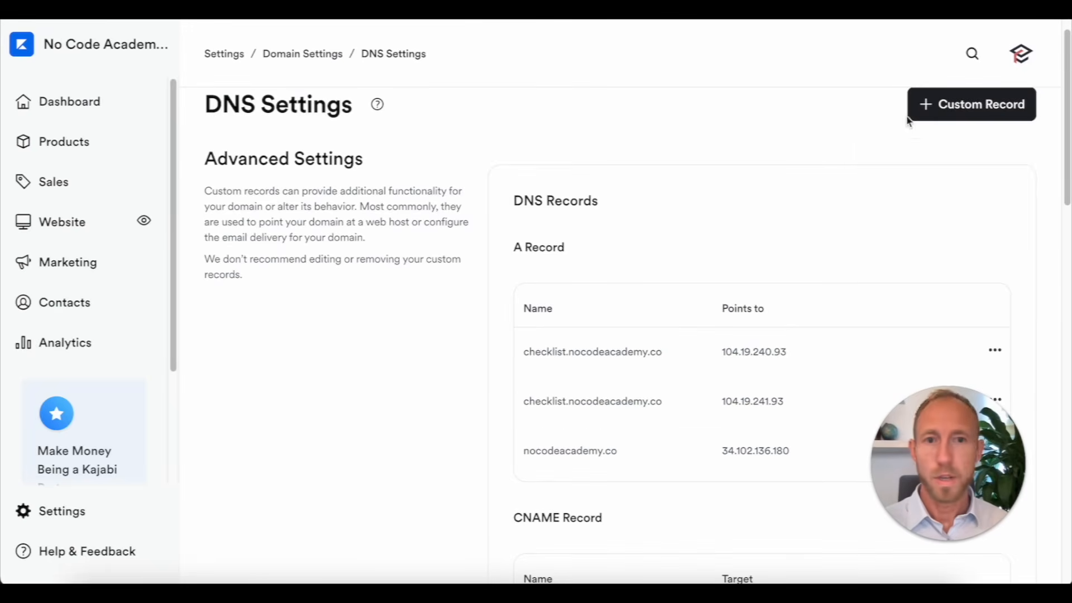
Step: Add the s2._domainkey CNAME record with its DKIM target, then review the SendGrid targets
click(921, 104)
click(904, 186)
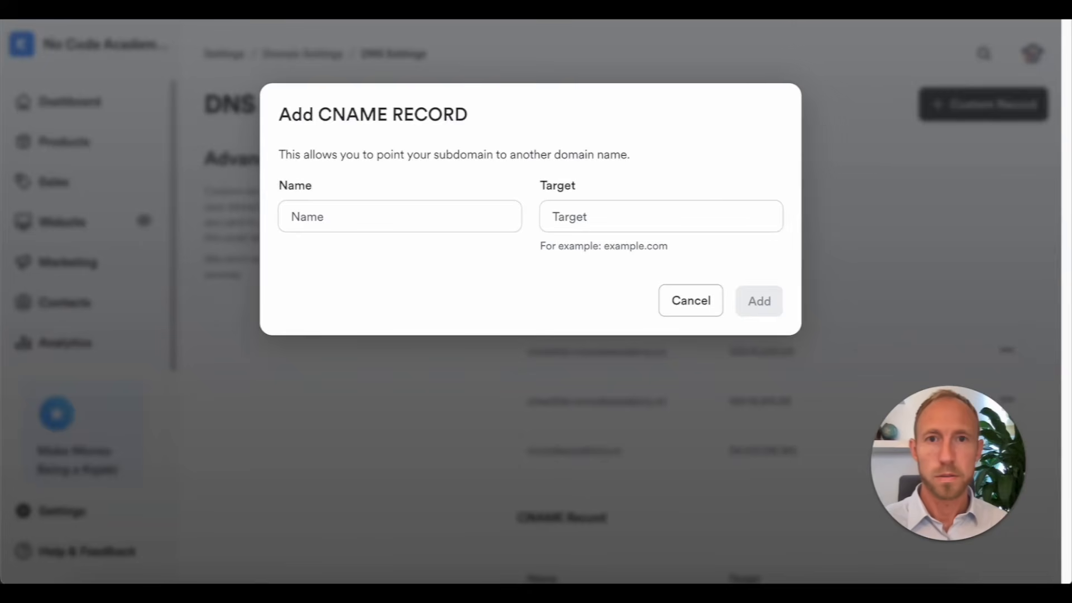
click(441, 218)
key(ctrl+v)
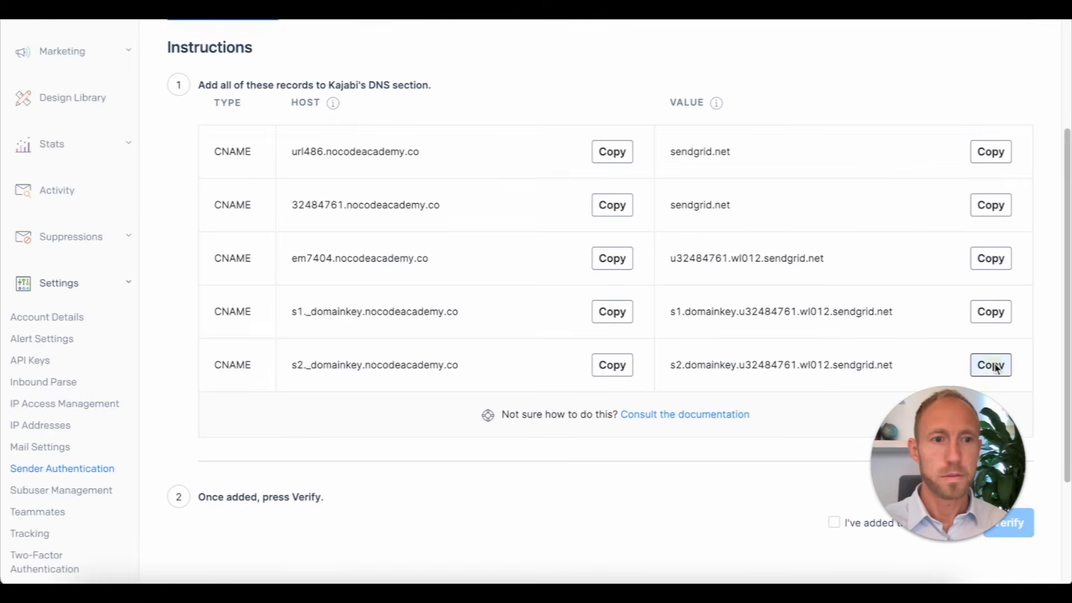
click(991, 365)
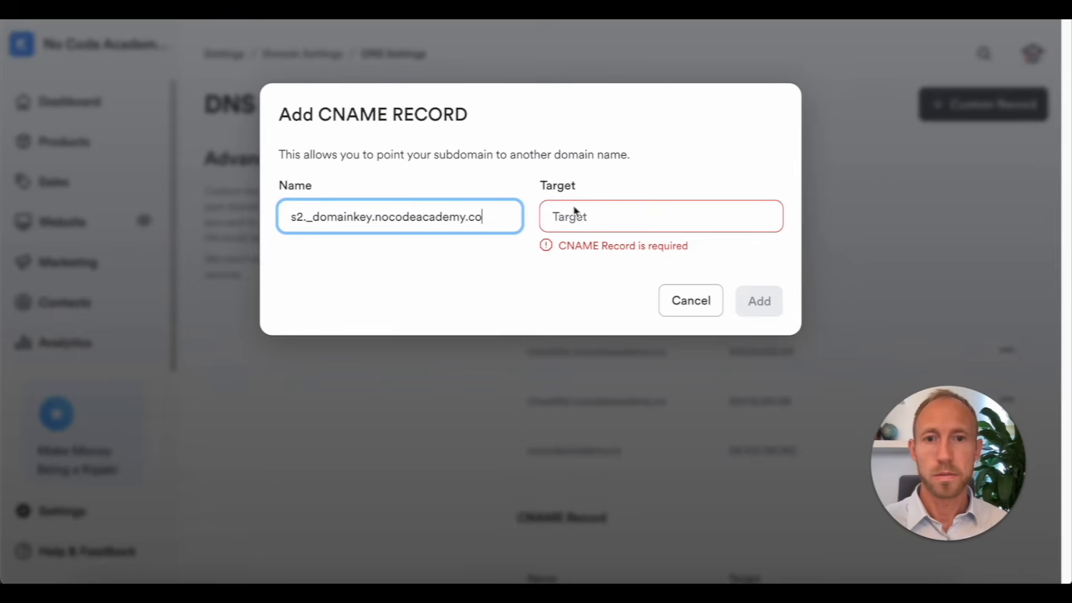
click(610, 231)
key(ctrl+v)
click(766, 312)
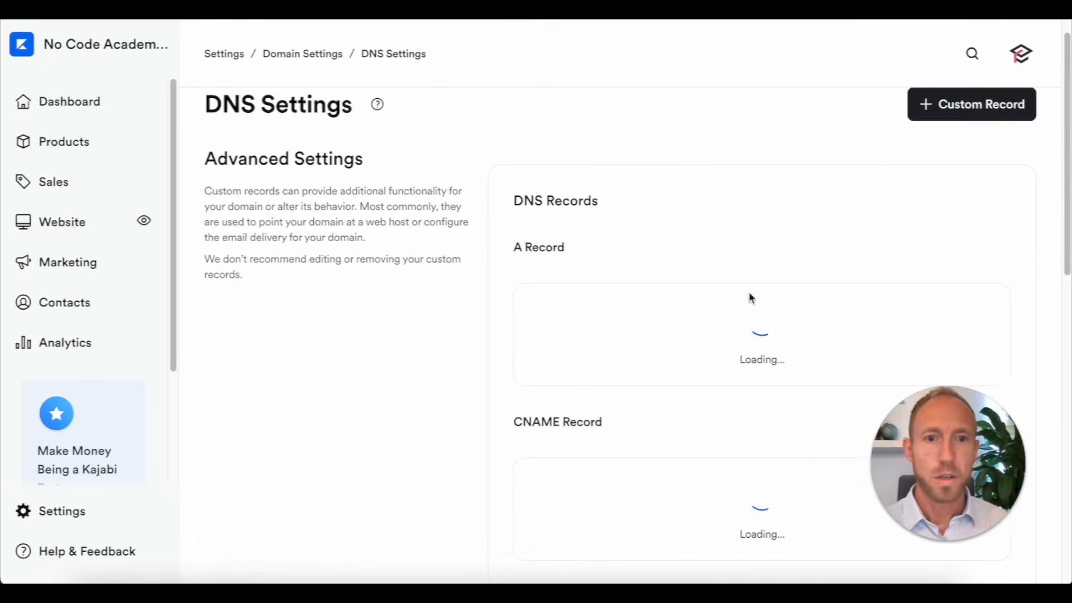
scroll(748, 280, down, 5)
scroll(744, 255, down, 2)
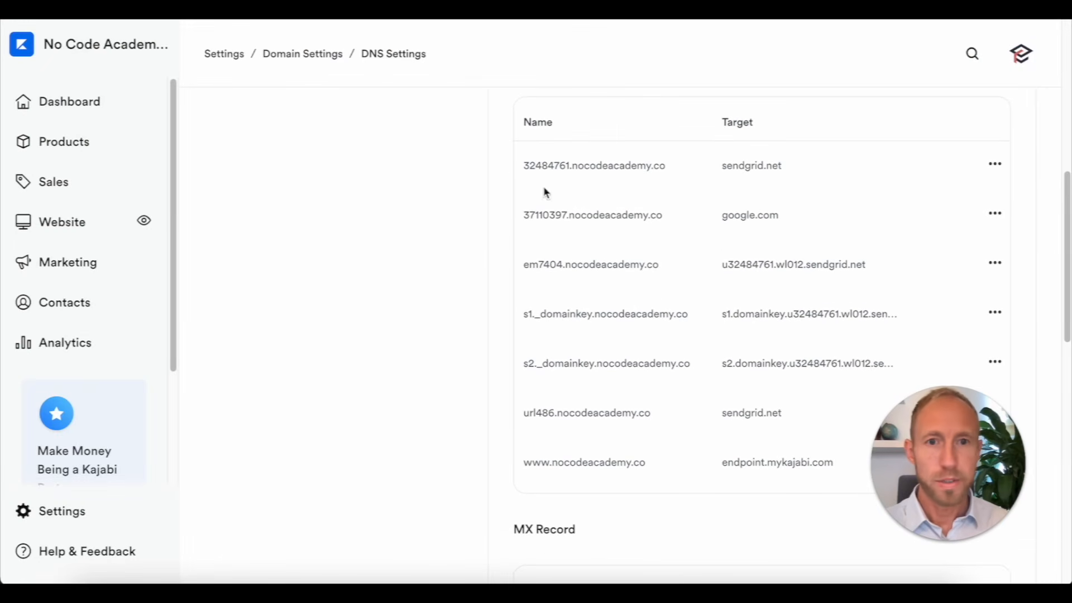
drag(721, 165, 868, 364)
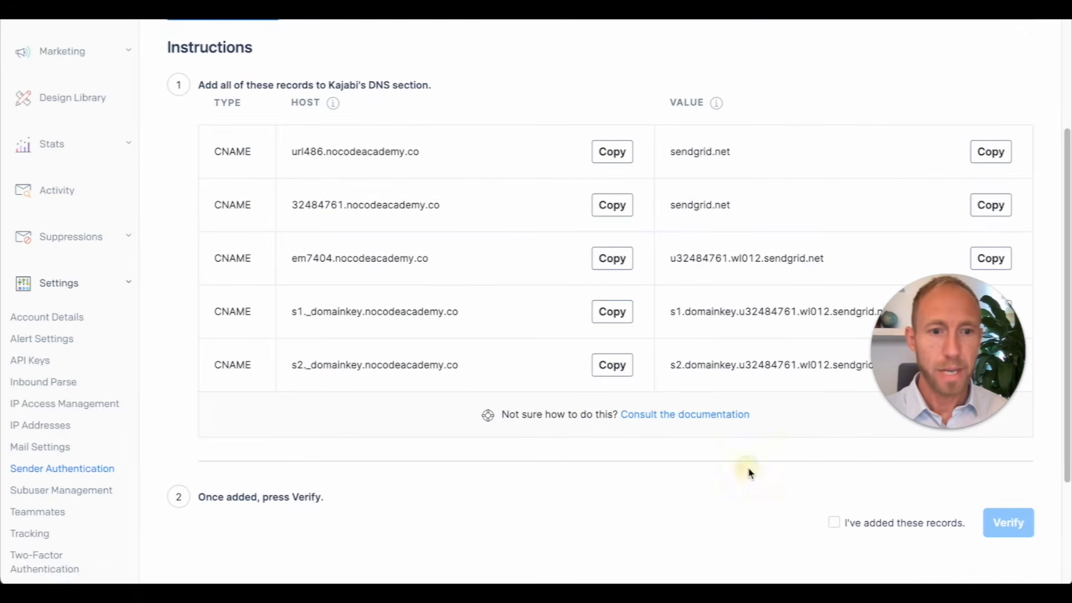
Step: Tick "I've added these records" and review the host values in the records table
click(833, 521)
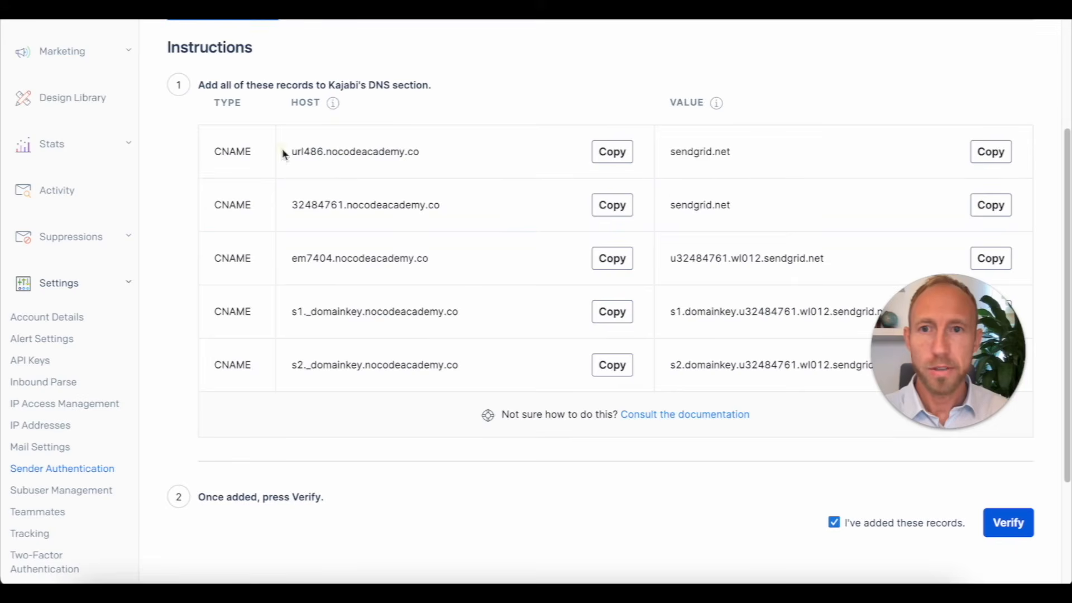
drag(285, 154, 394, 353)
click(395, 346)
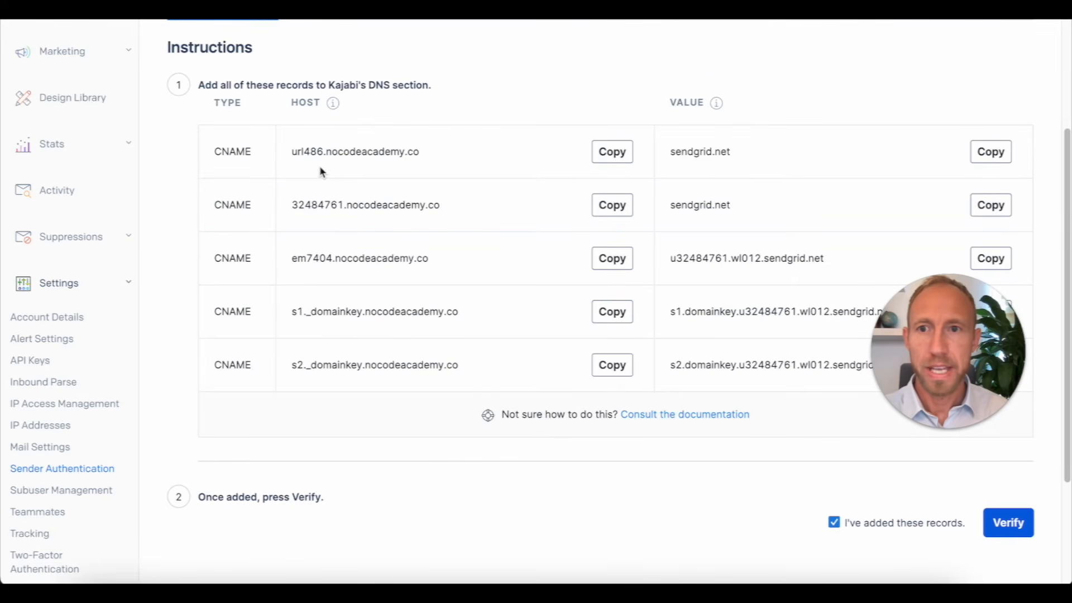
drag(304, 109, 321, 106)
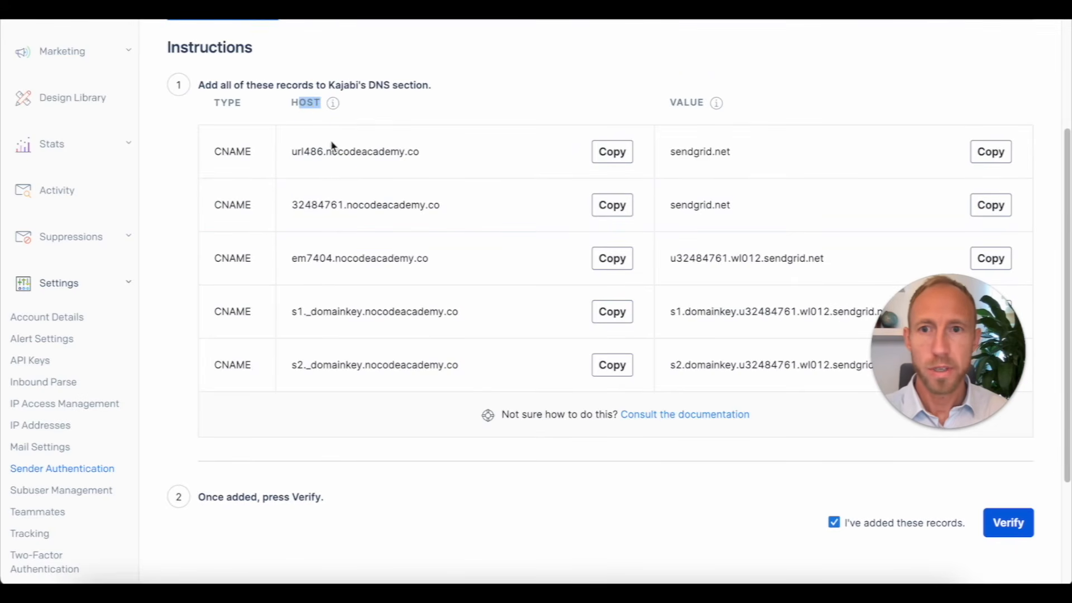
click(328, 161)
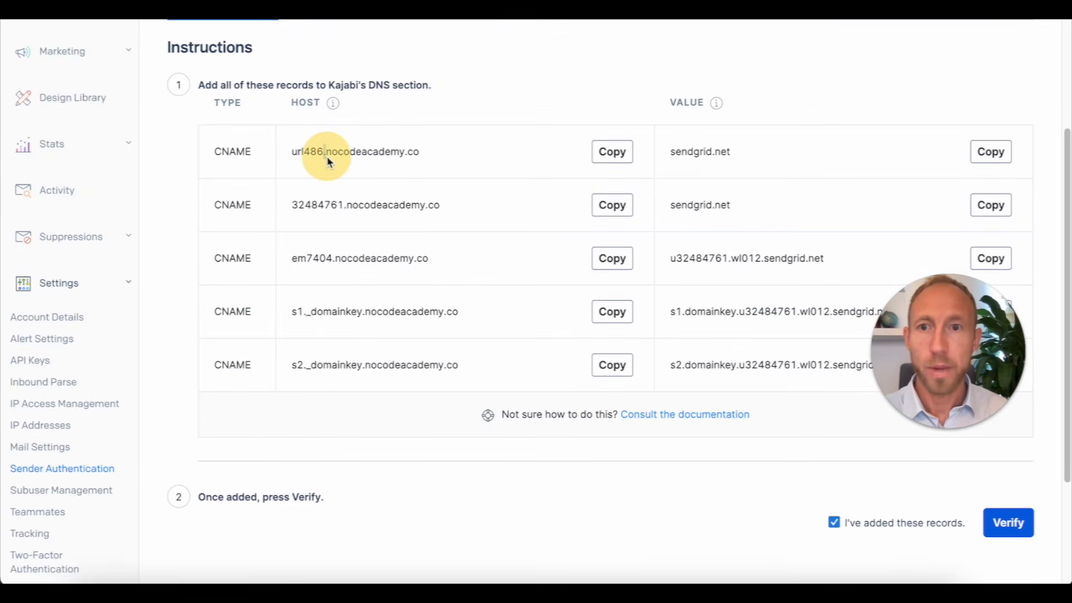
drag(328, 159, 423, 151)
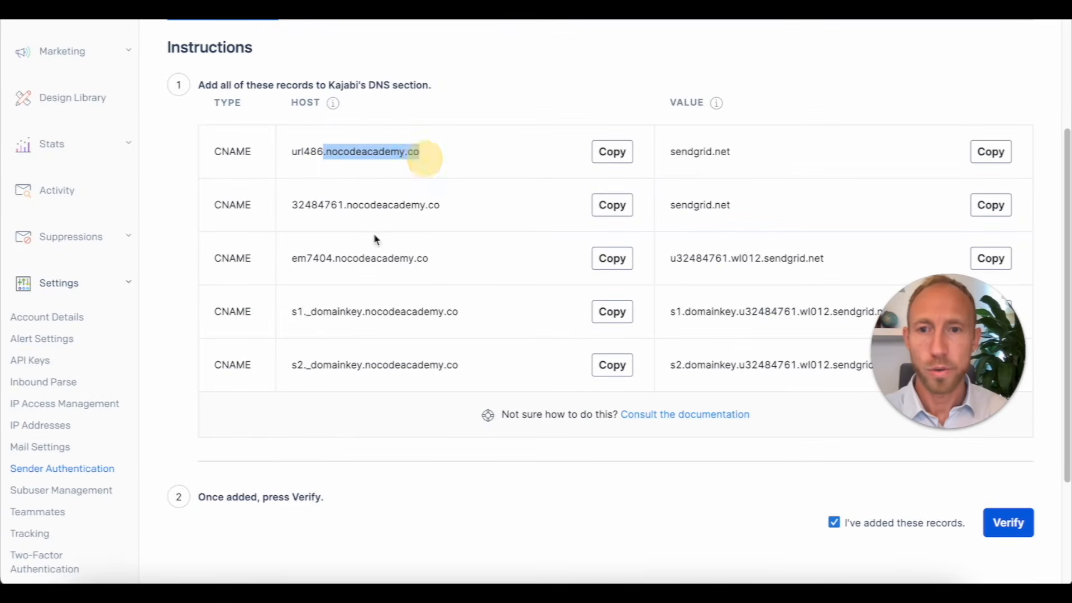
Step: Compare hosts url486, 32484761, em7404, s1._domainkey and s2._domainkey with Kajabi, then verify
double_click(316, 151)
double_click(315, 206)
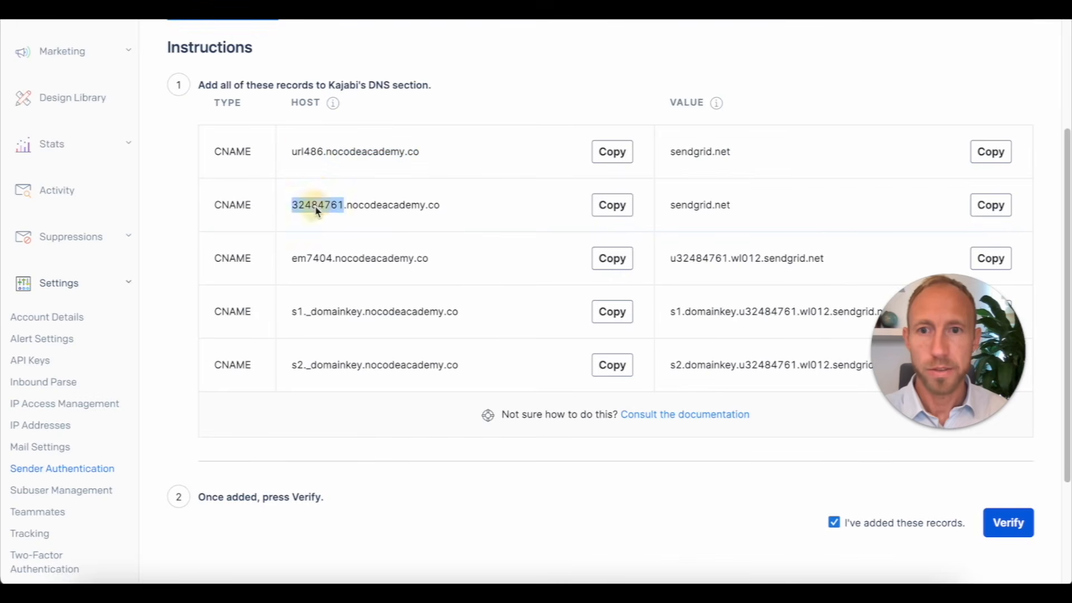
double_click(310, 257)
drag(361, 317, 262, 327)
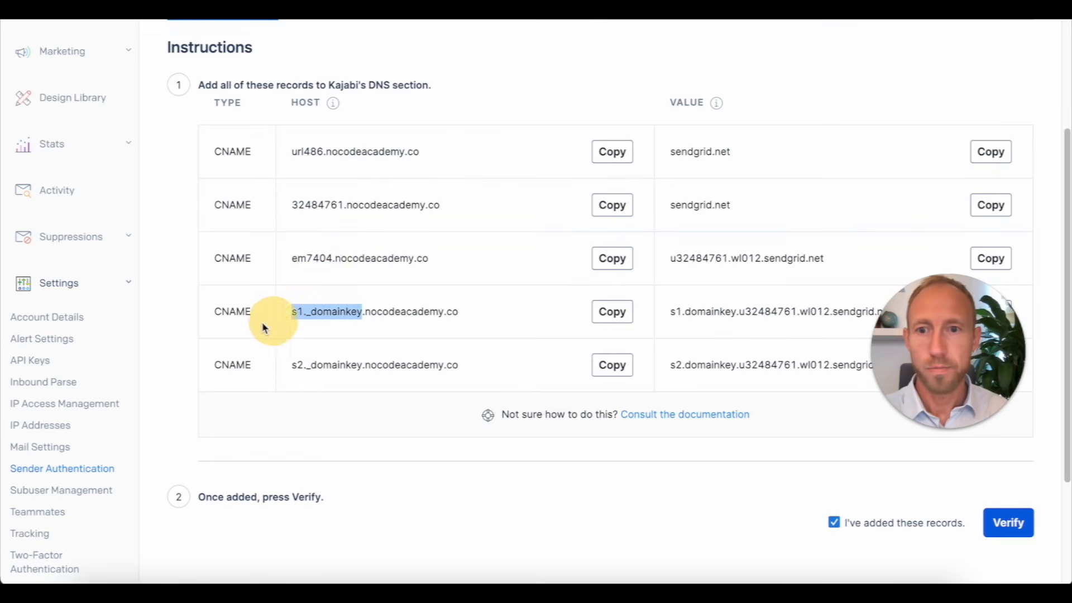
drag(362, 368, 287, 367)
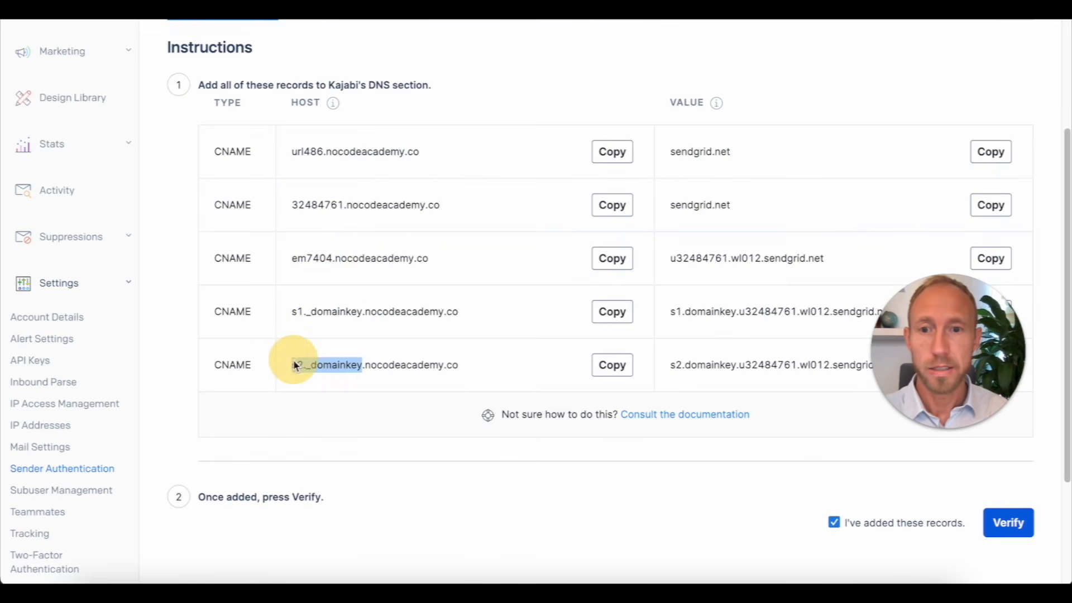
click(654, 496)
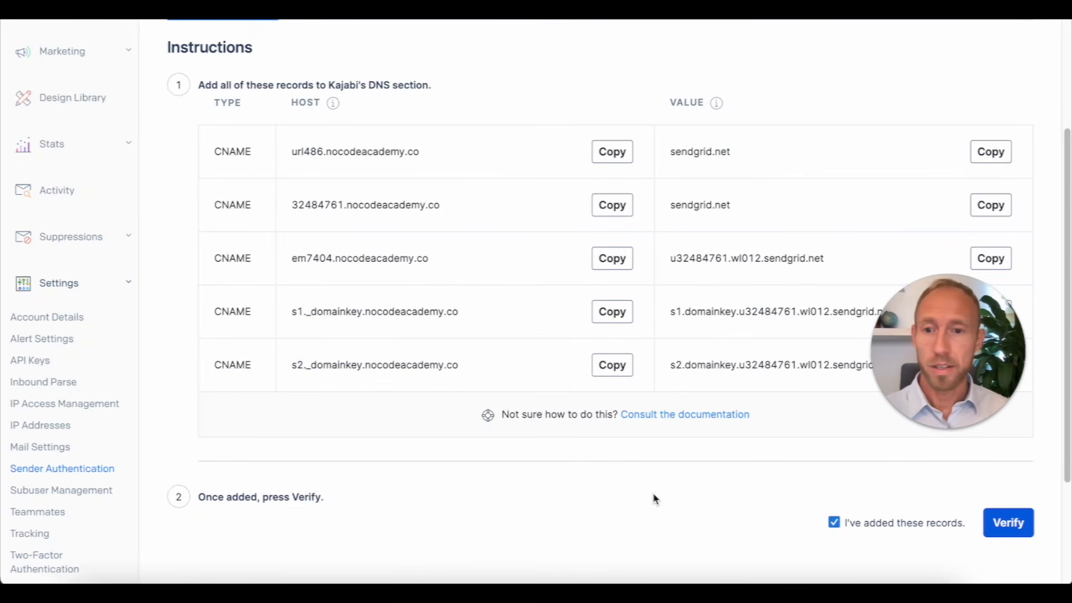
click(650, 493)
click(1008, 525)
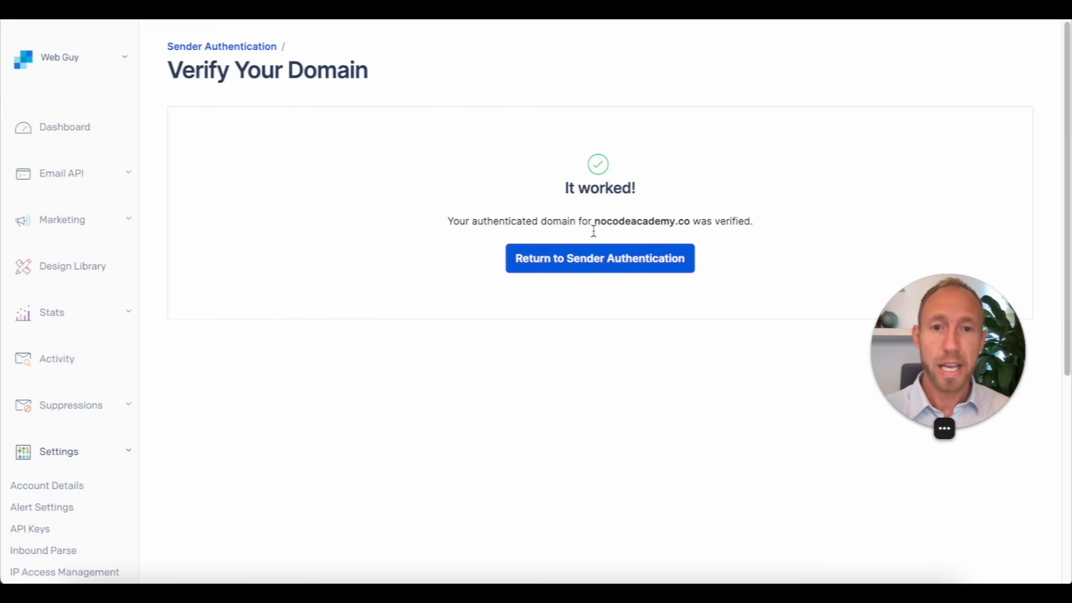
Step: Review the It worked! message, then check Verified statuses on the Sender Authentication overview
triple_click(612, 221)
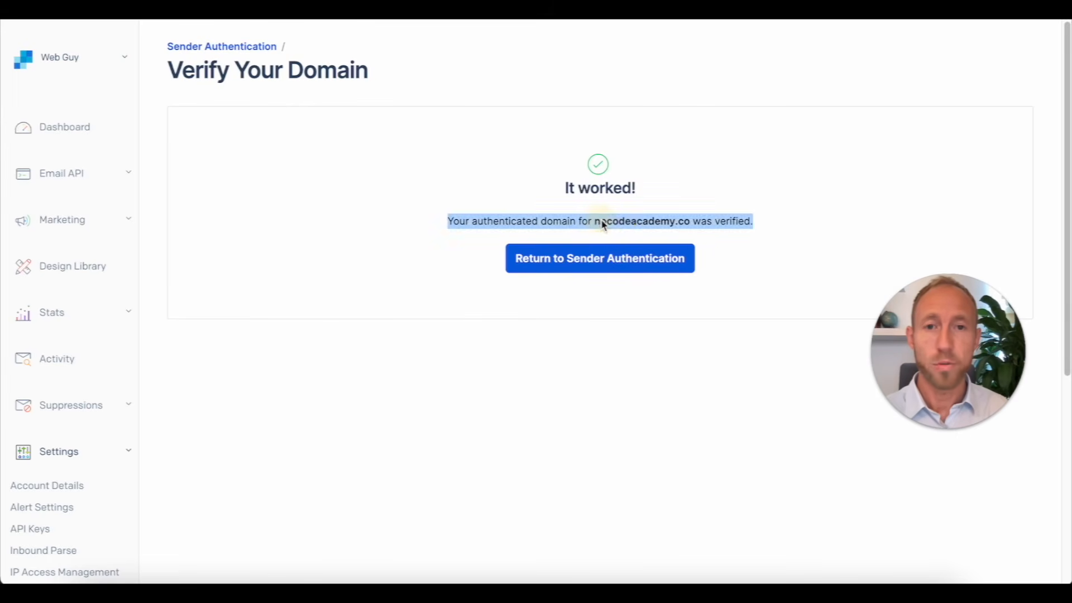
click(603, 222)
drag(555, 164, 742, 240)
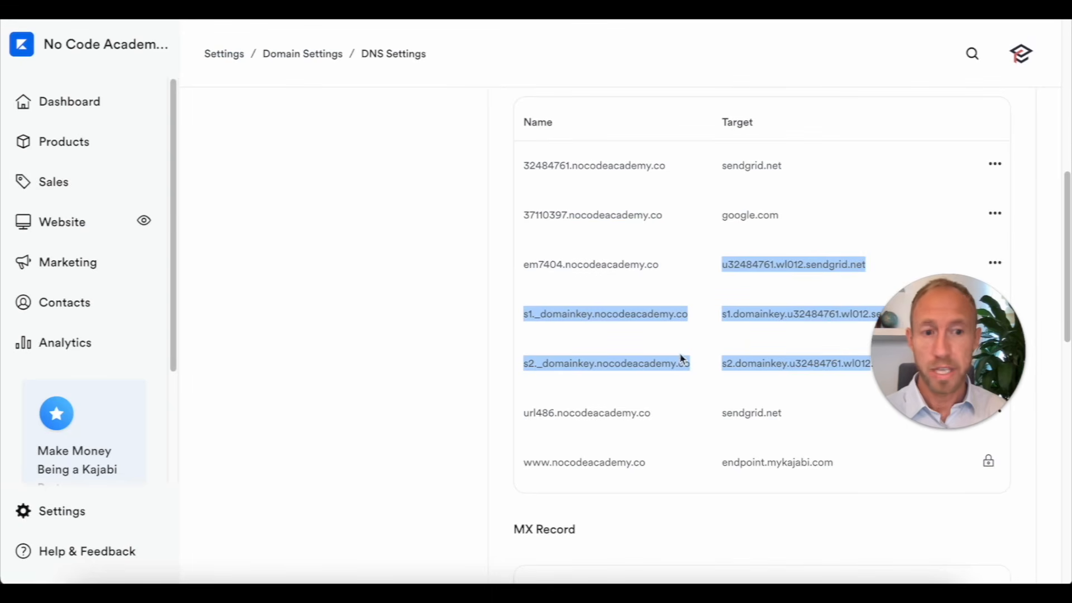
scroll(684, 359, up, 2)
click(1000, 476)
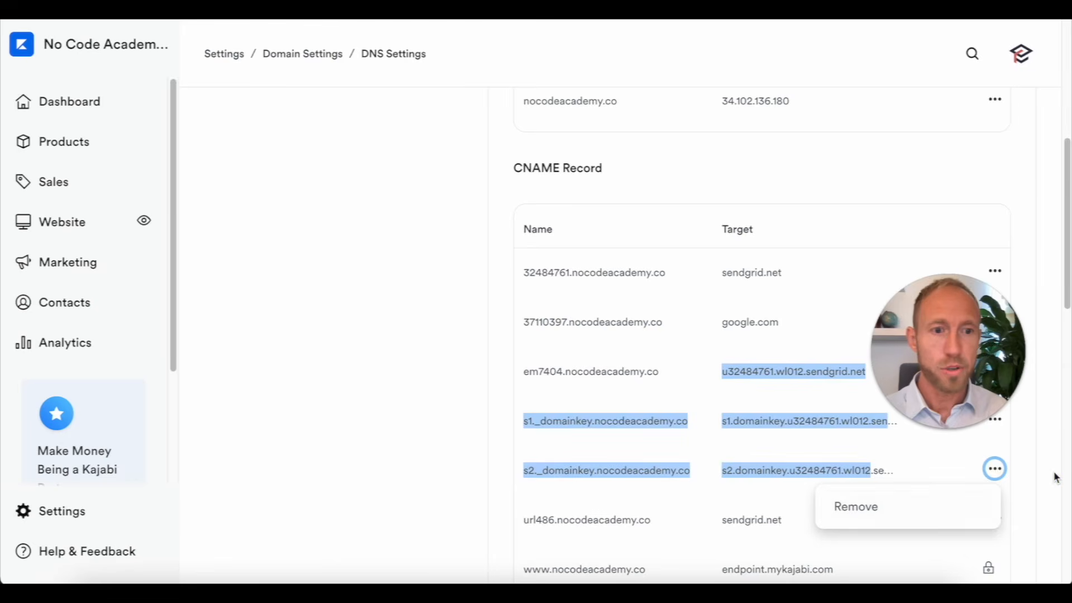
click(1036, 457)
scroll(1036, 457, up, 7)
scroll(433, 311, down, 15)
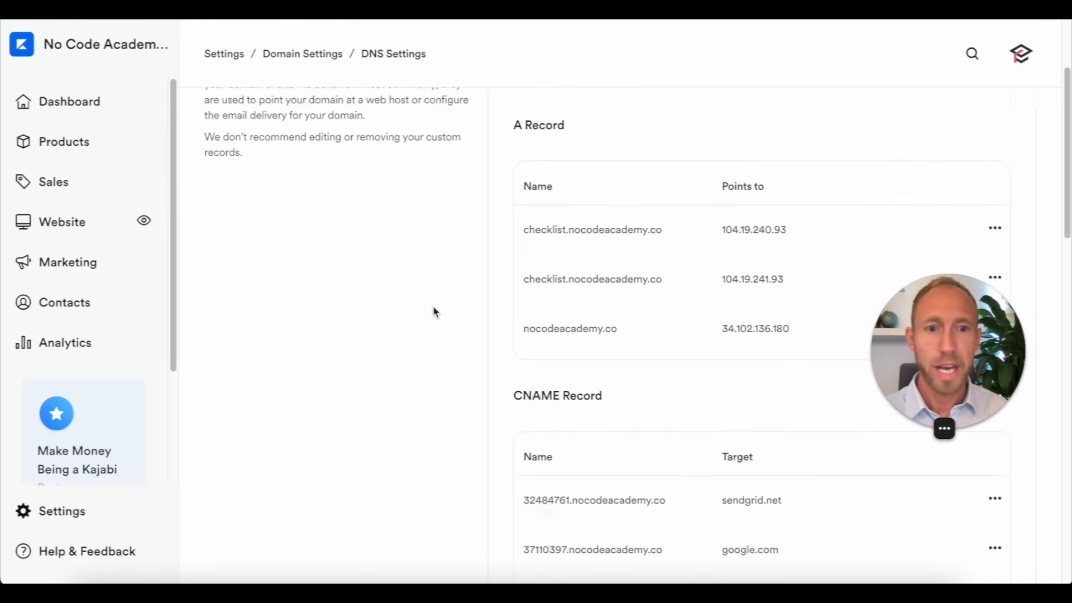
scroll(436, 312, up, 5)
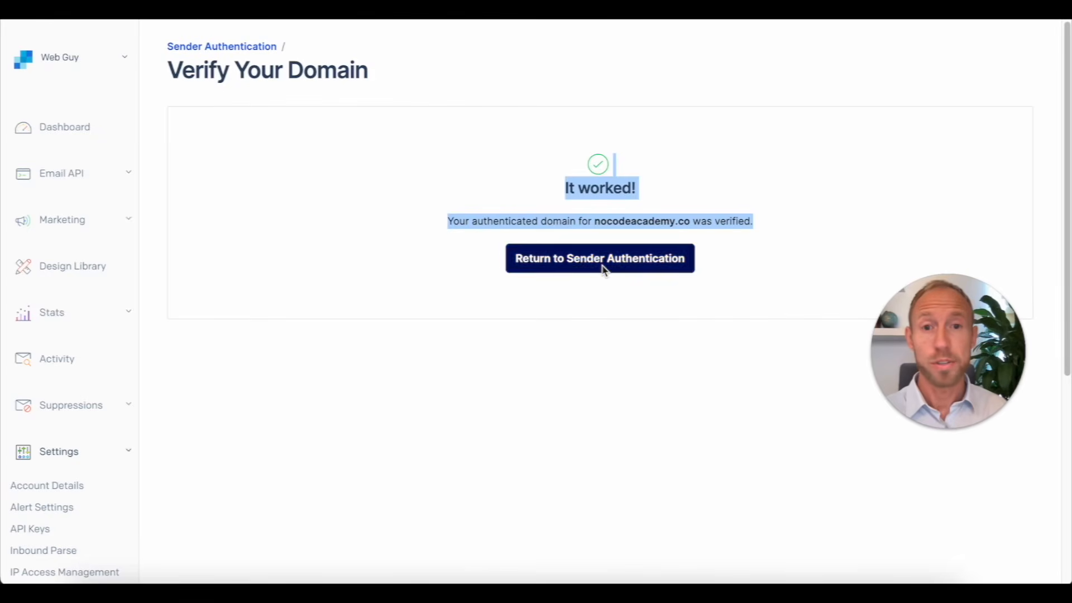
click(604, 270)
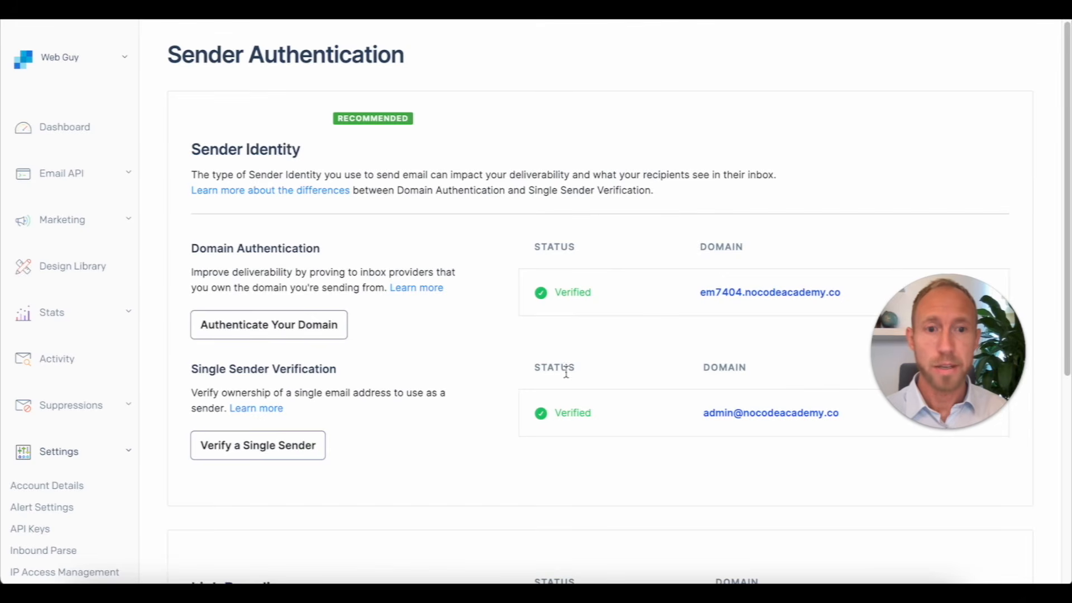
scroll(656, 342, down, 3)
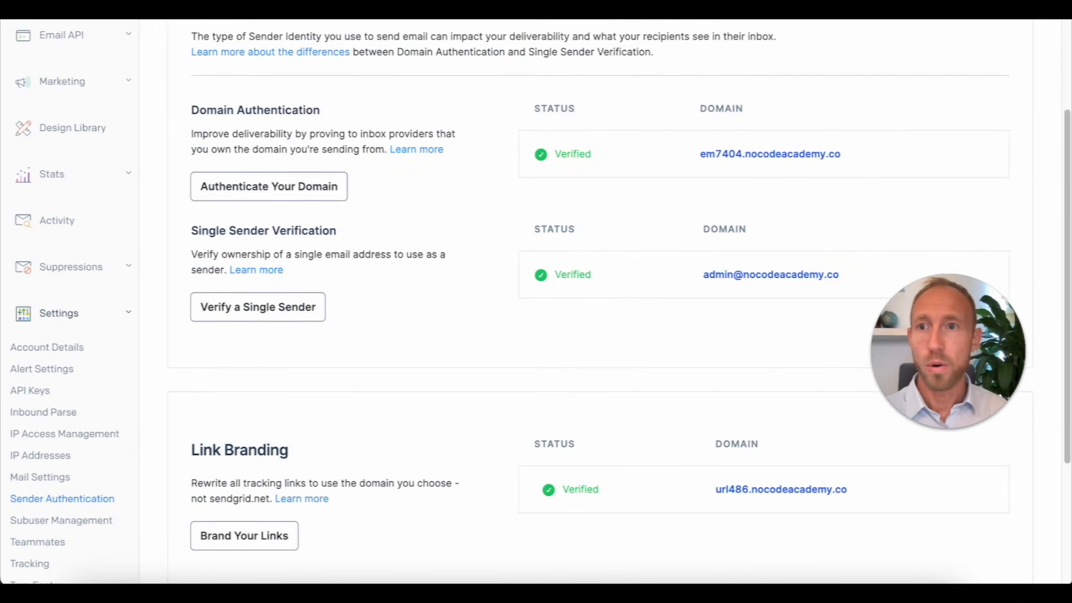
Step: In Bubble's Domain / email settings, check the connected SendGrid key and the admin sender address
click(123, 11)
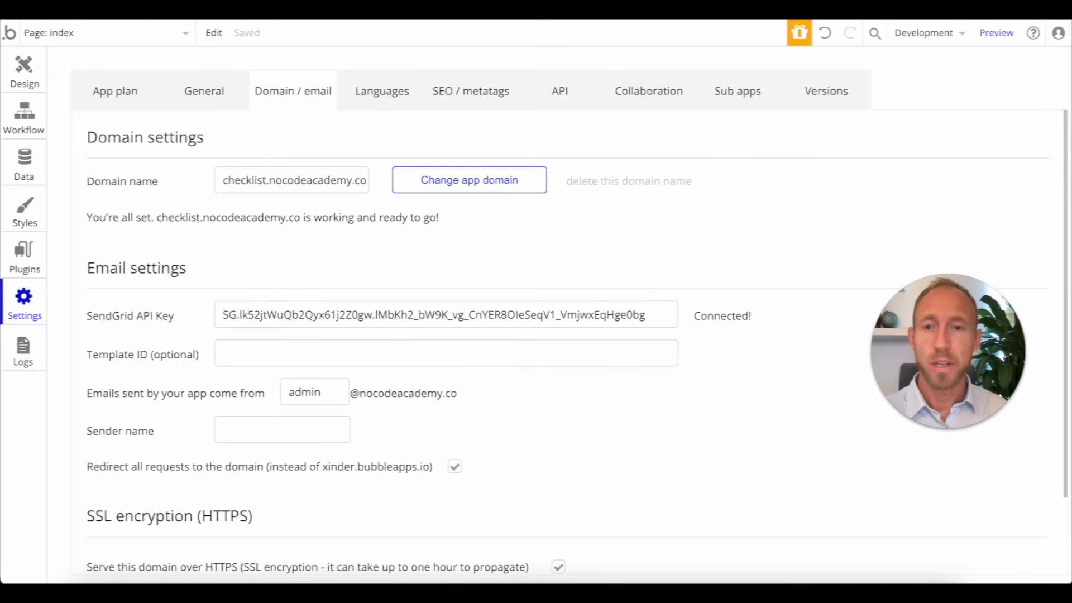
triple_click(434, 325)
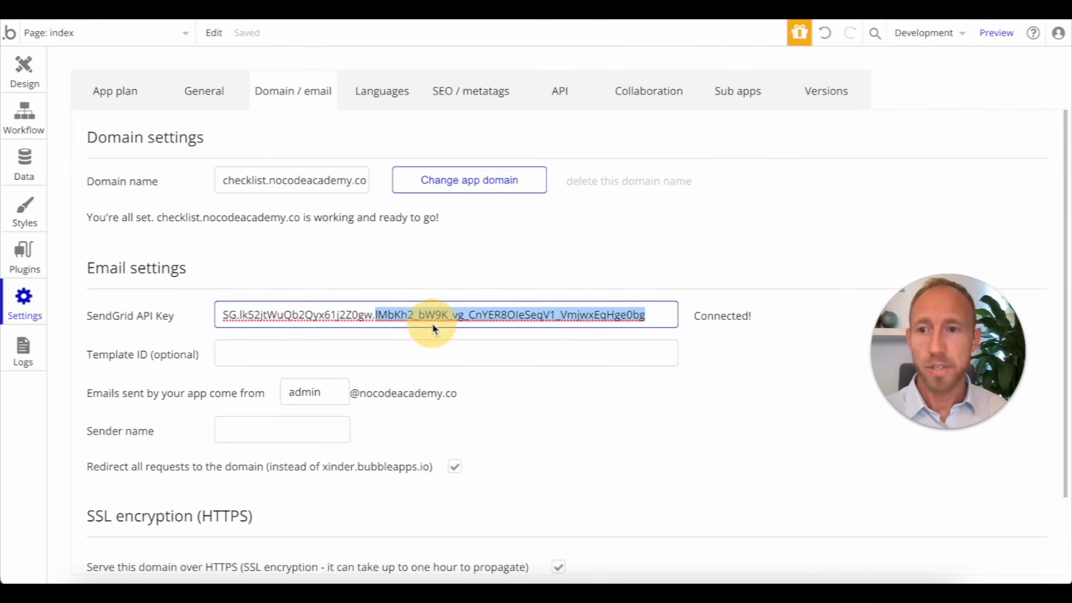
click(753, 317)
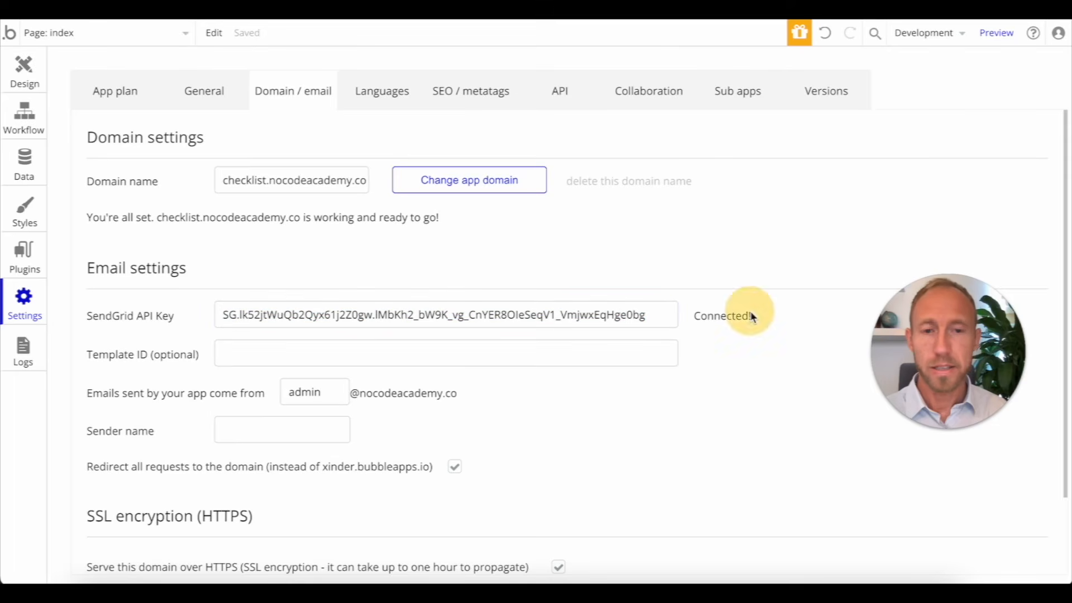
click(312, 395)
double_click(312, 395)
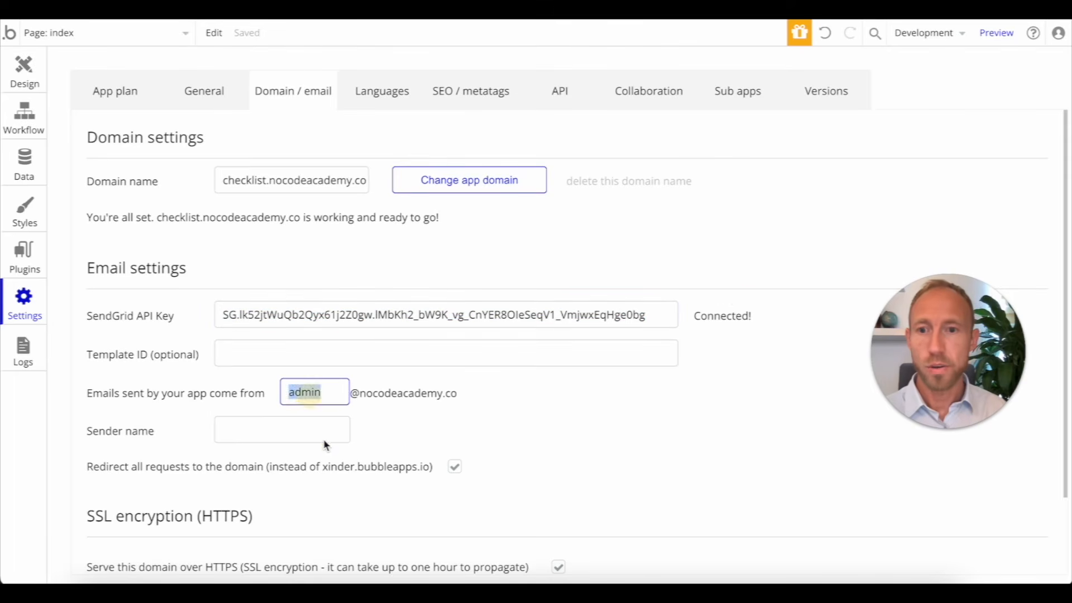
Step: Set the Sender name to 'No Code Academy'
click(325, 440)
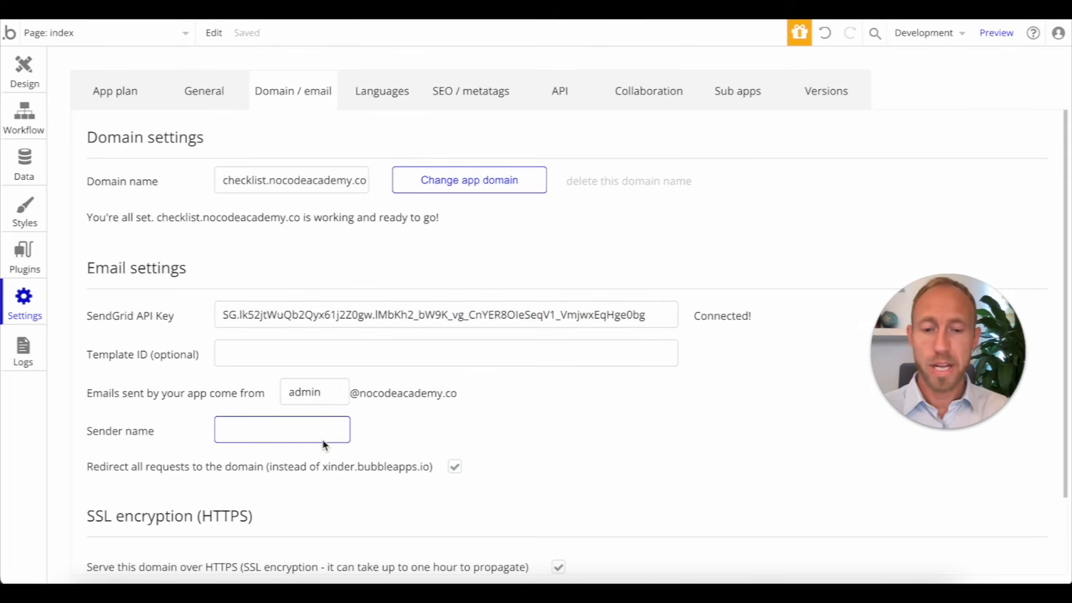
text(No Code A)
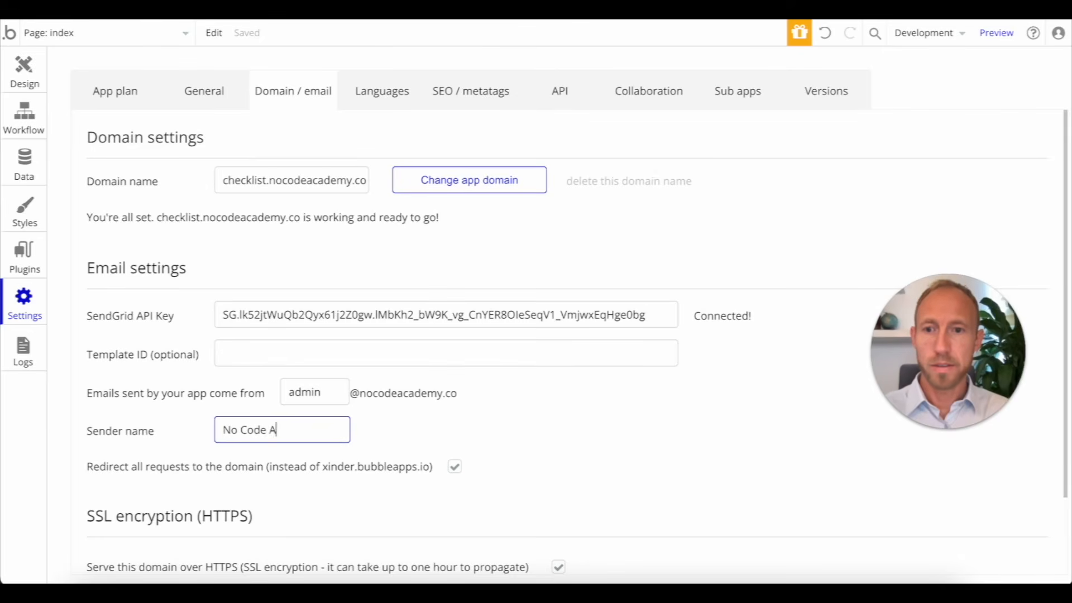
text(cademy)
click(417, 431)
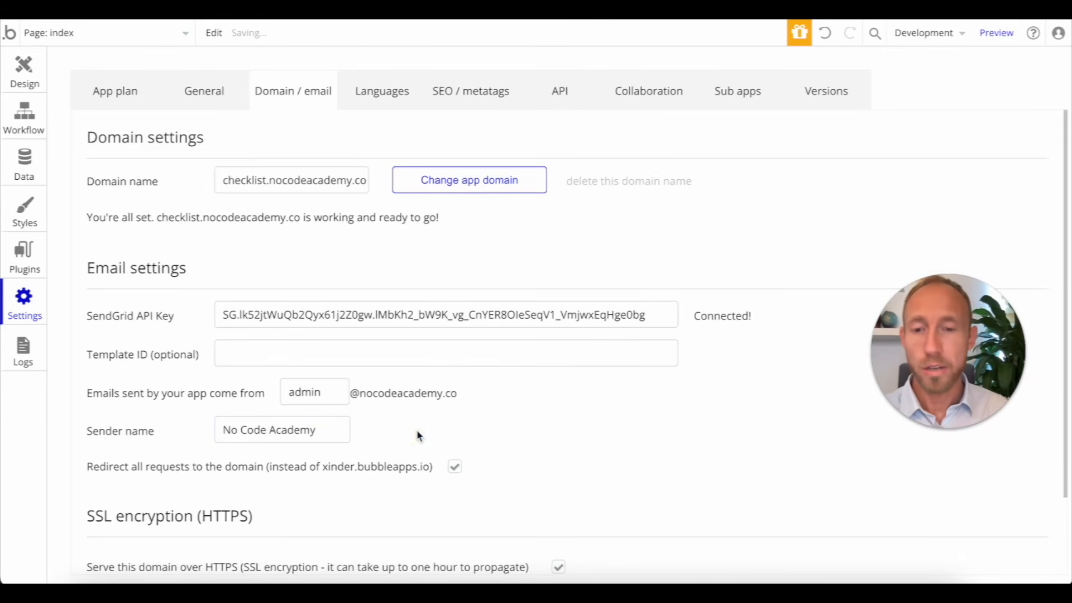
double_click(306, 393)
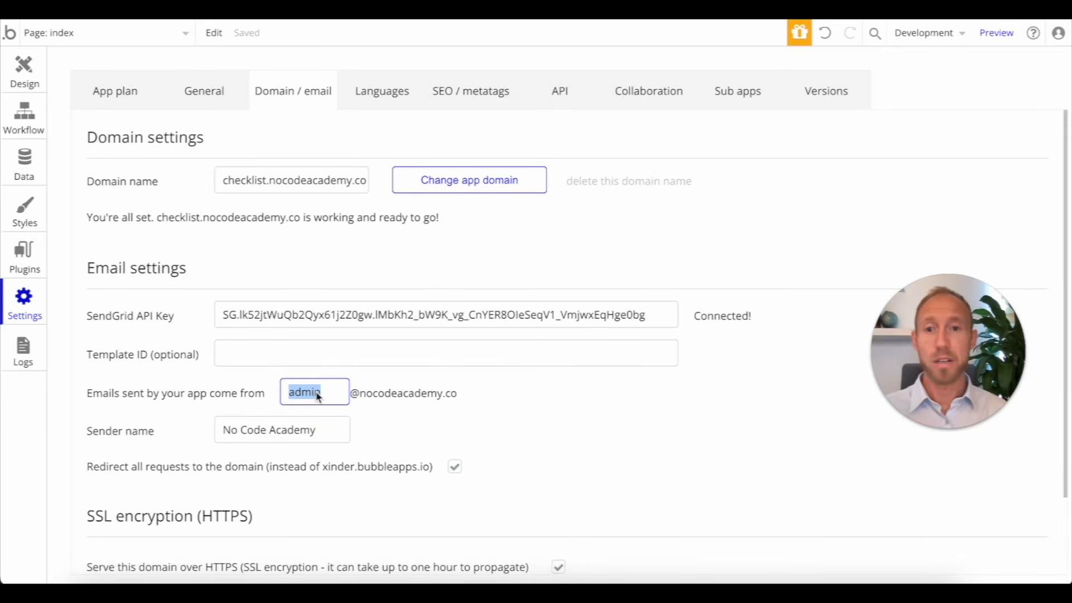